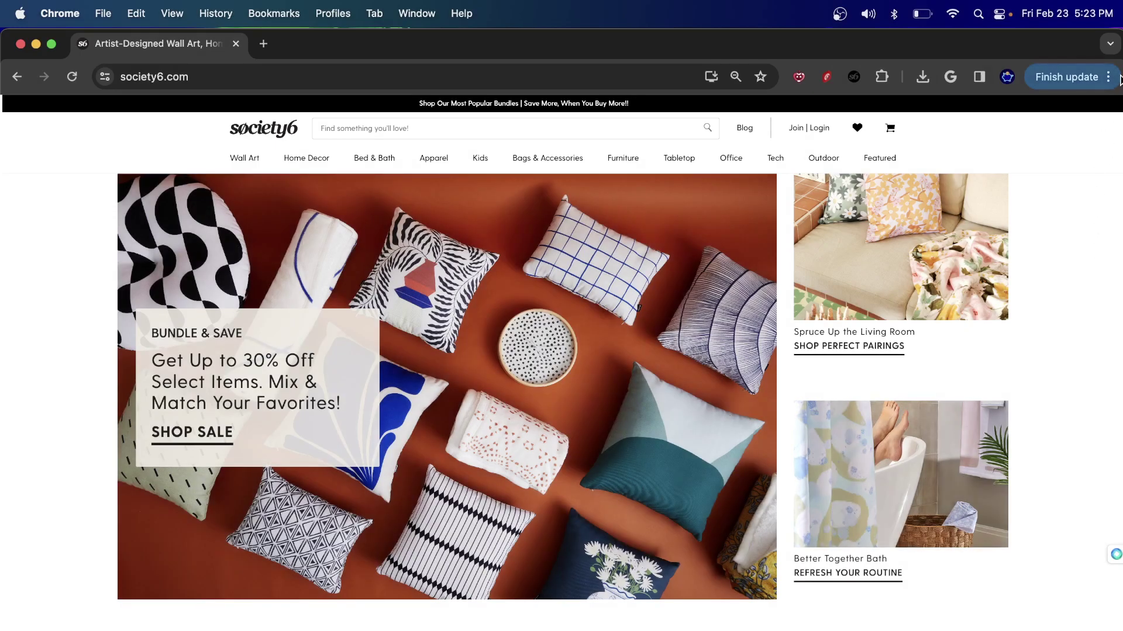
- Open a new incognito window and load botsnapps.com
left_click(1108, 76)
left_click(916, 181)
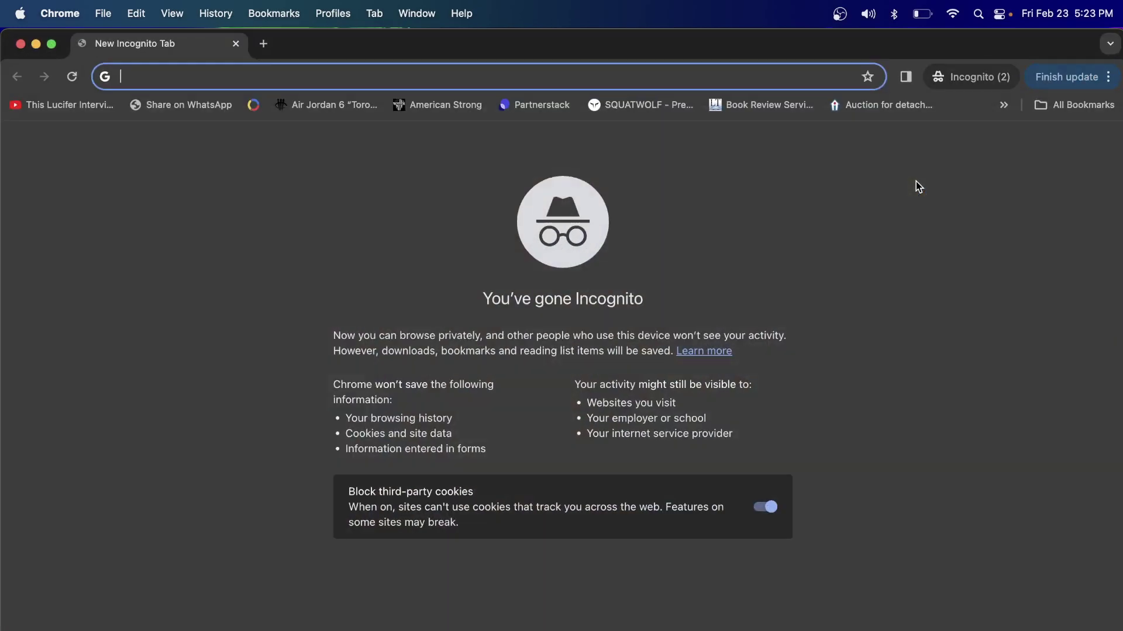
type("bogs")
key("BackSpace")
key("BackSpace")
type("ts")
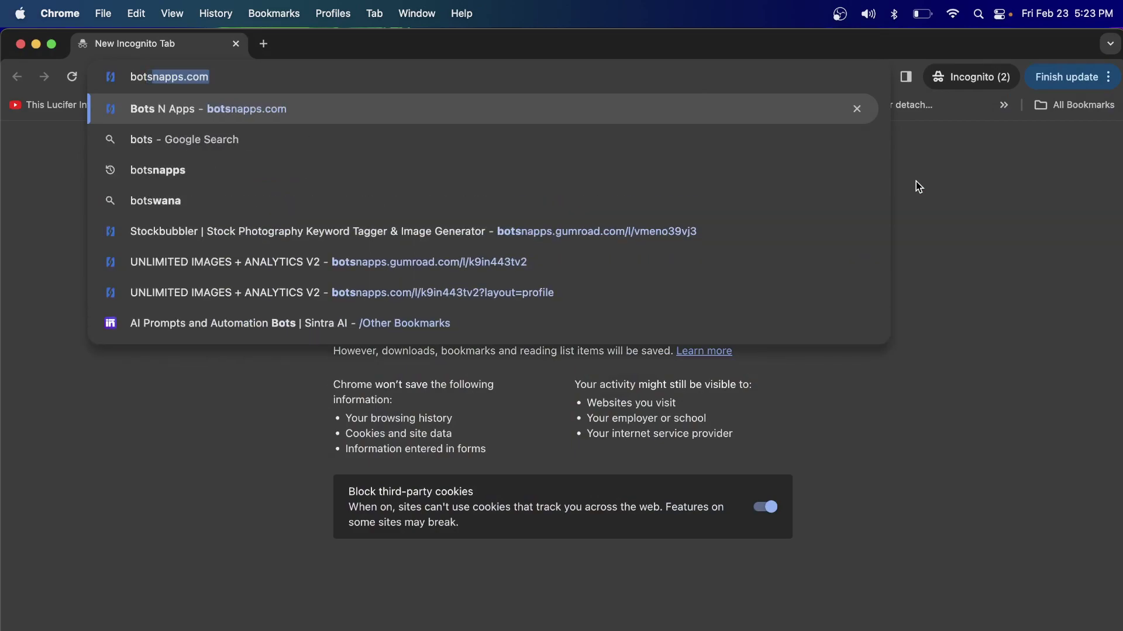
key("Return")
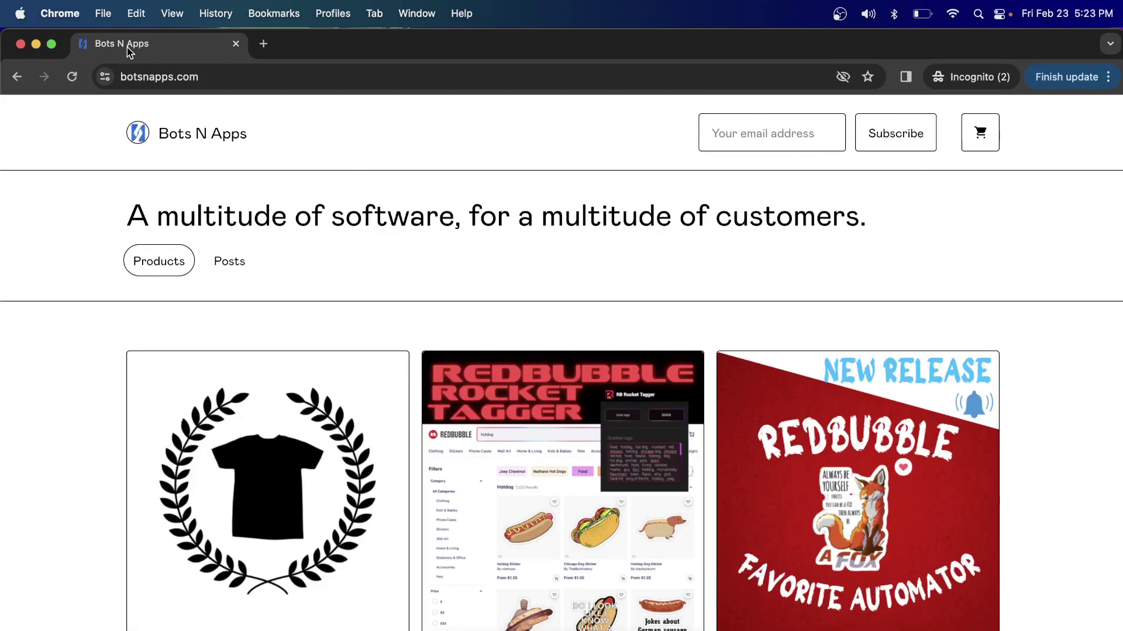
- Scroll the catalog to the Society6 Tag Grabber listing and move the window aside
scroll(849, 390, "down", 7)
scroll(848, 391, "down", 20)
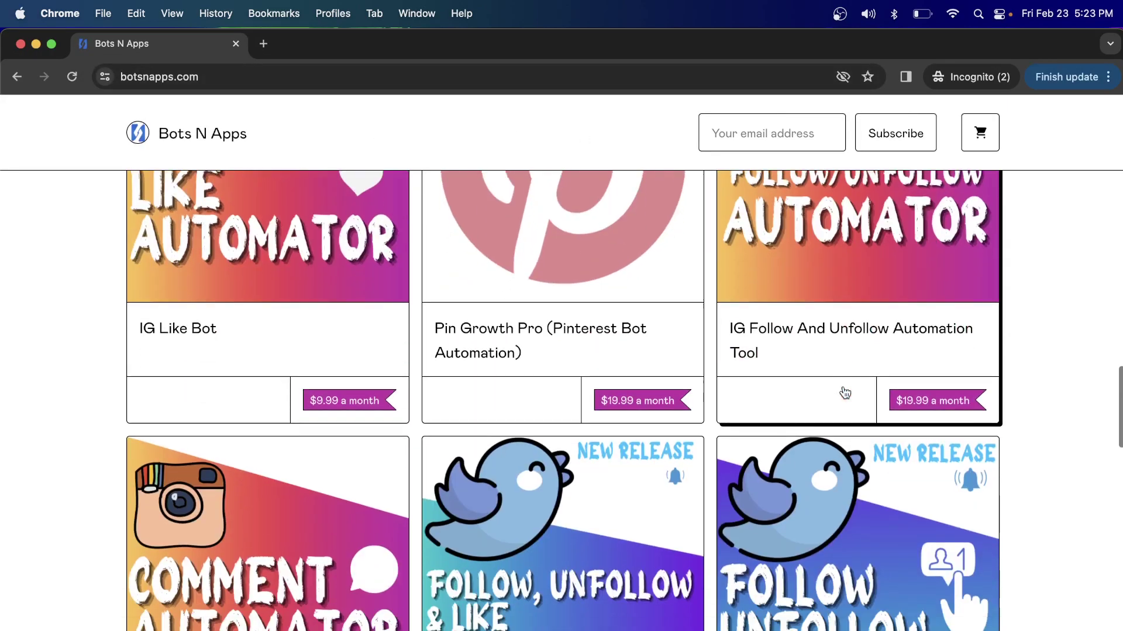
scroll(845, 392, "down", 20)
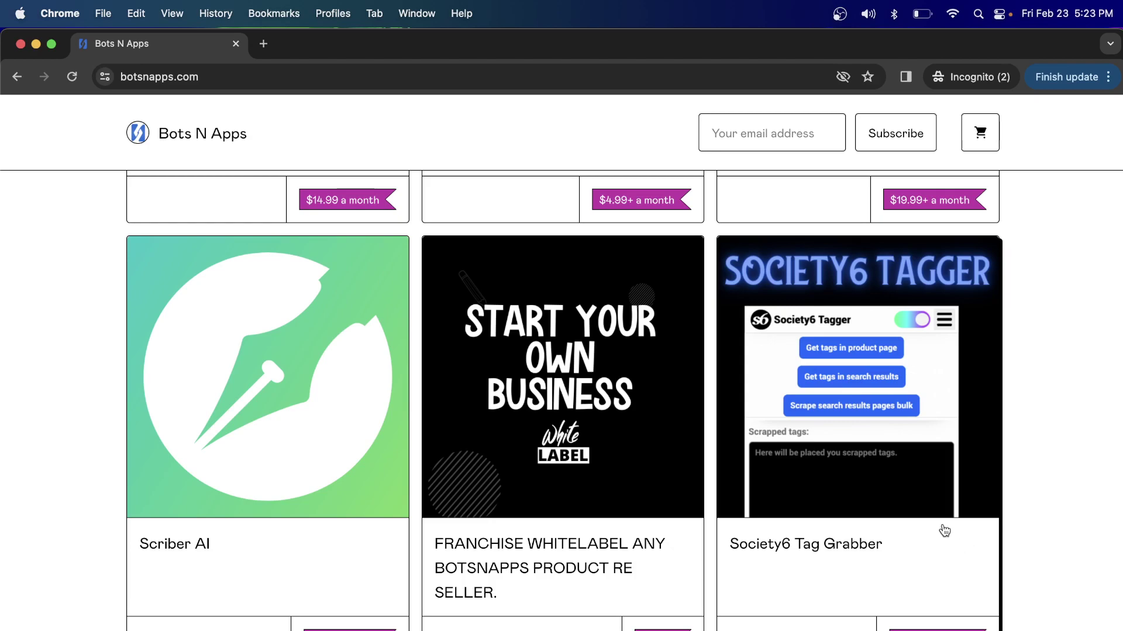
scroll(942, 531, "up", 1)
left_click_drag(285, 59, 464, 51)
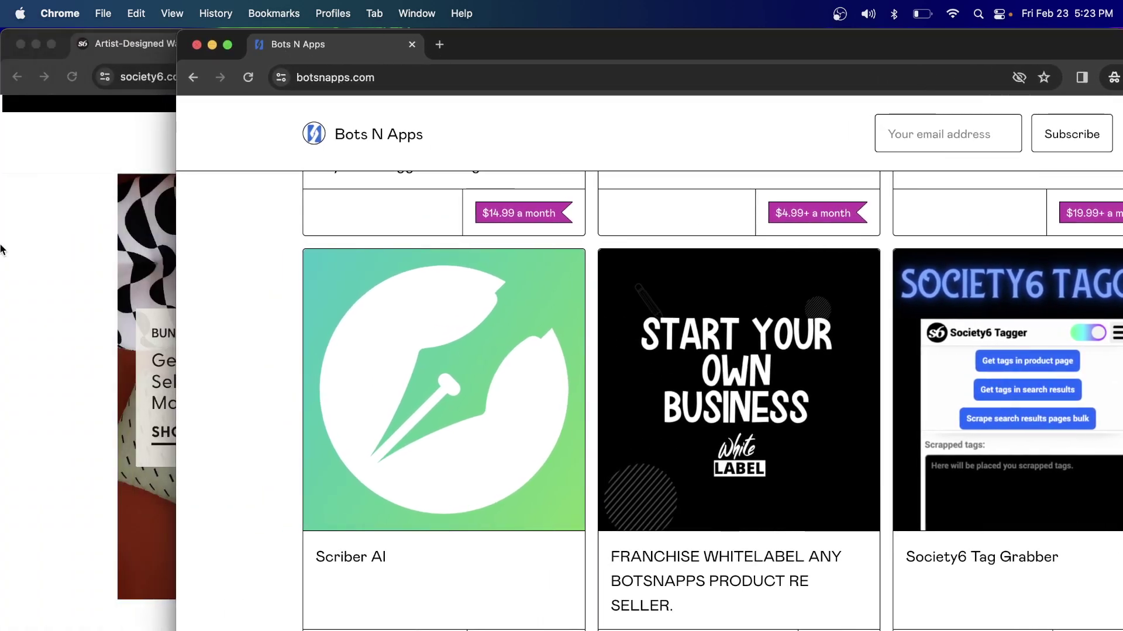
- Bring the society6.com homepage window back in front of the Bots N Apps window
left_click(51, 273)
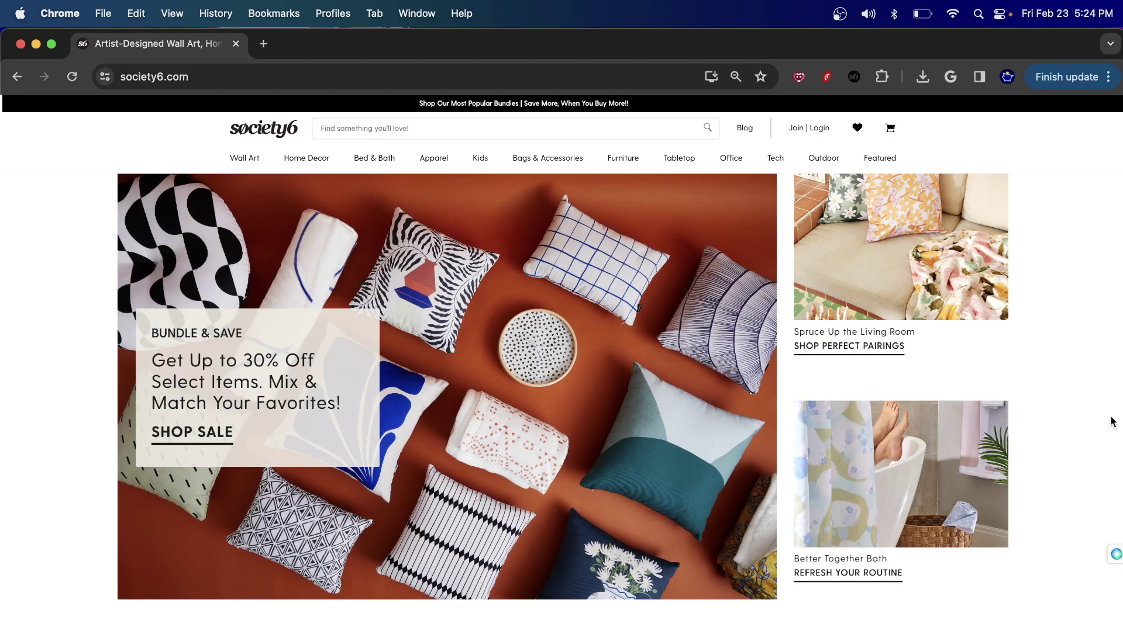
- Open the Society6 Tagger popup to view scraped tags like Collage, Fish, Whimsical and Water
left_click(854, 77)
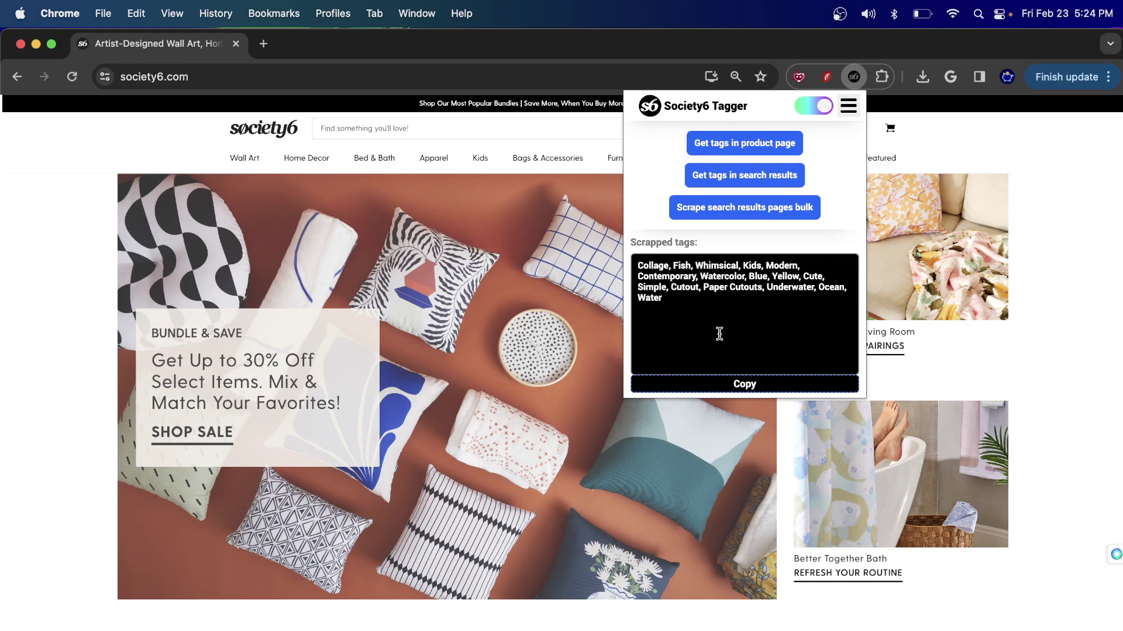
- Close the Tagger popup and search 'fish', choosing the Fish Framed Art Prints suggestion
left_click(1052, 275)
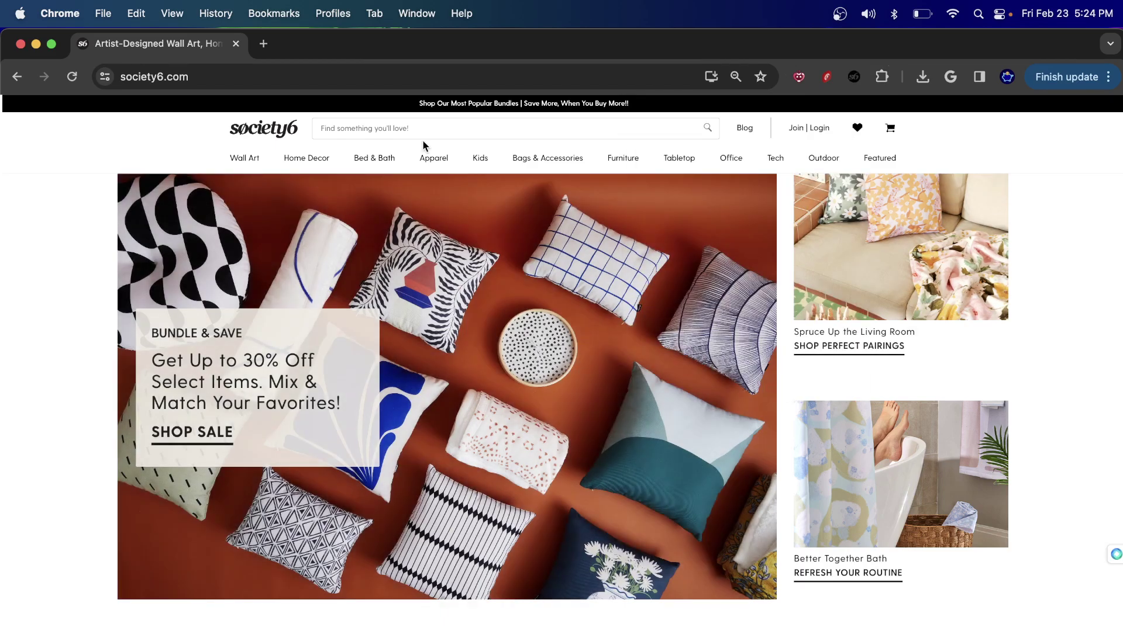
left_click(401, 131)
type("fish")
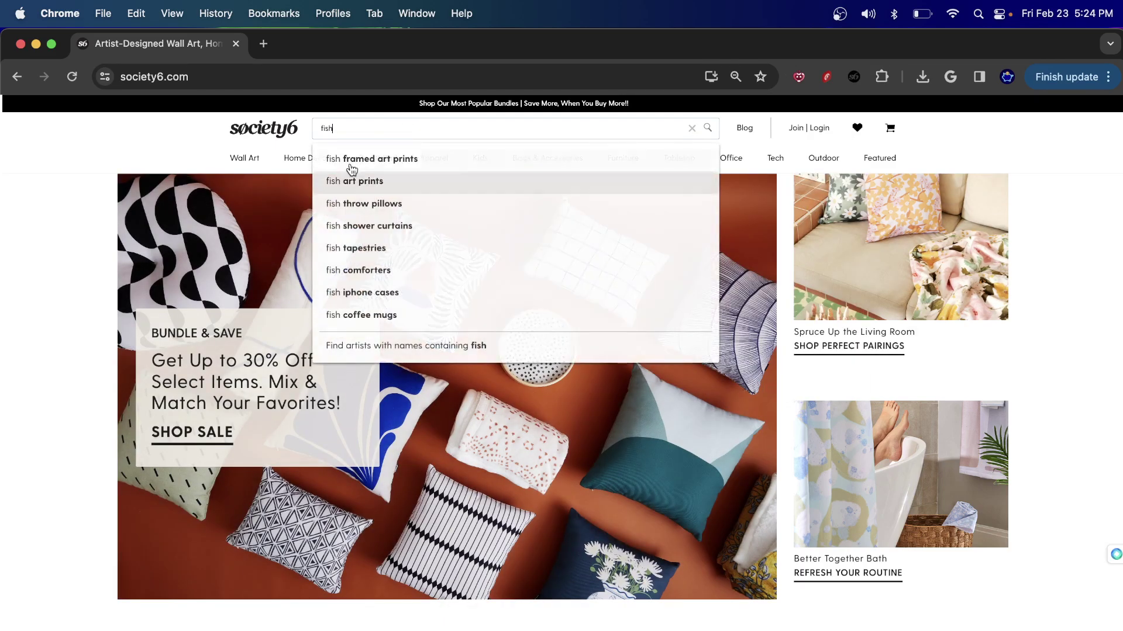
left_click(710, 128)
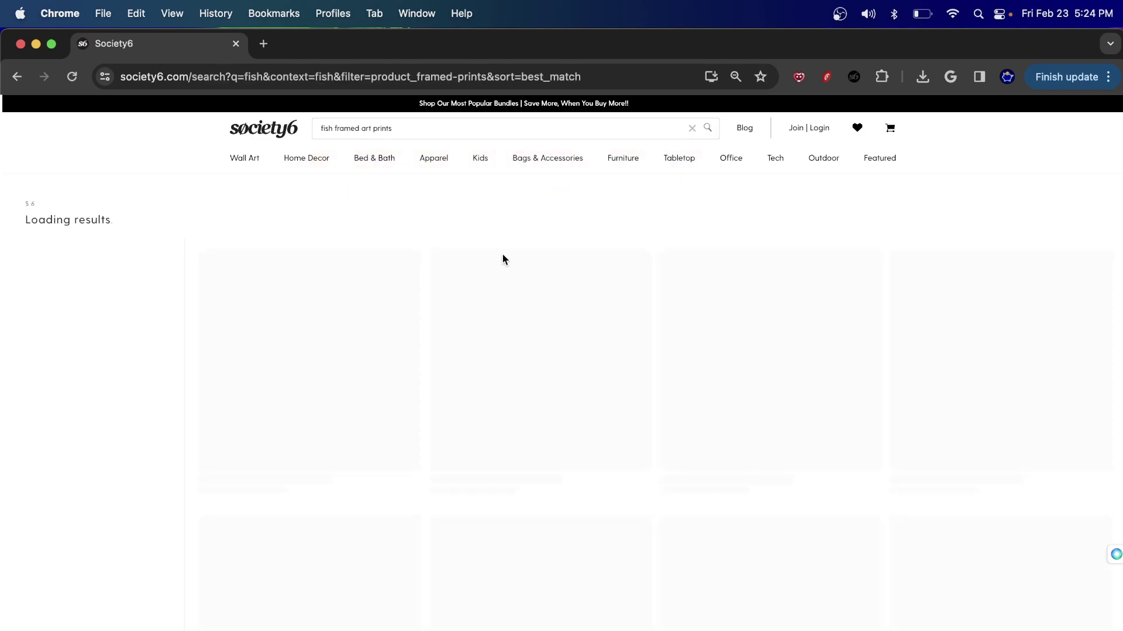
- Trim the search query back to plain 'fish' and run it
left_click(392, 123)
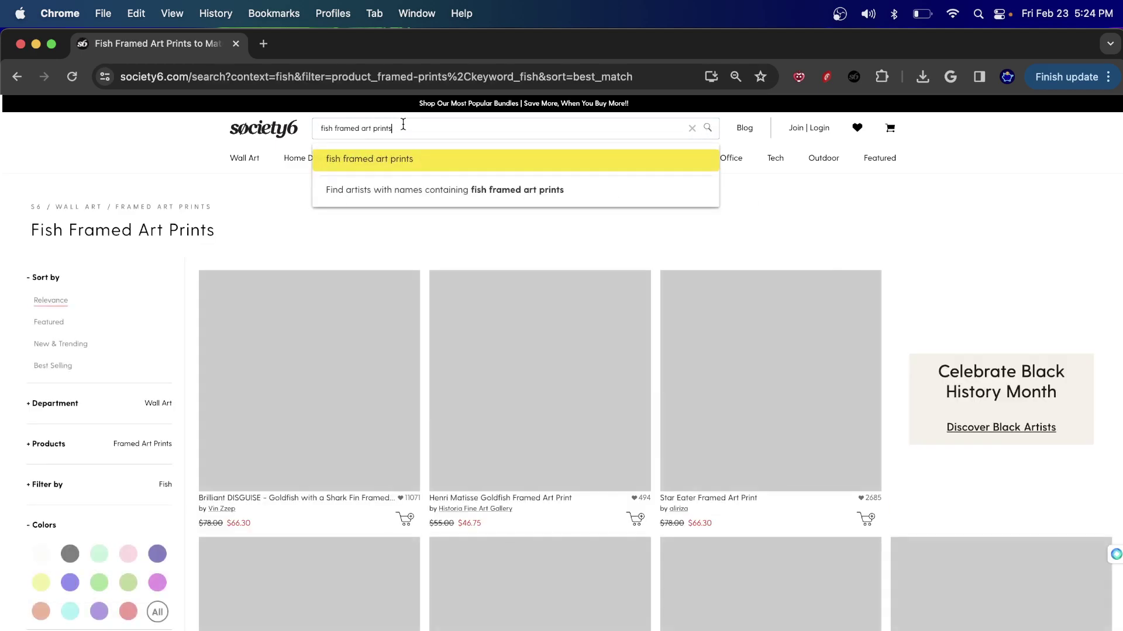
key("BackSpace")
key("BackSpace")
key("BackSpace")
key("BackSpace")
key("BackSpace")
key("BackSpace")
key("BackSpace")
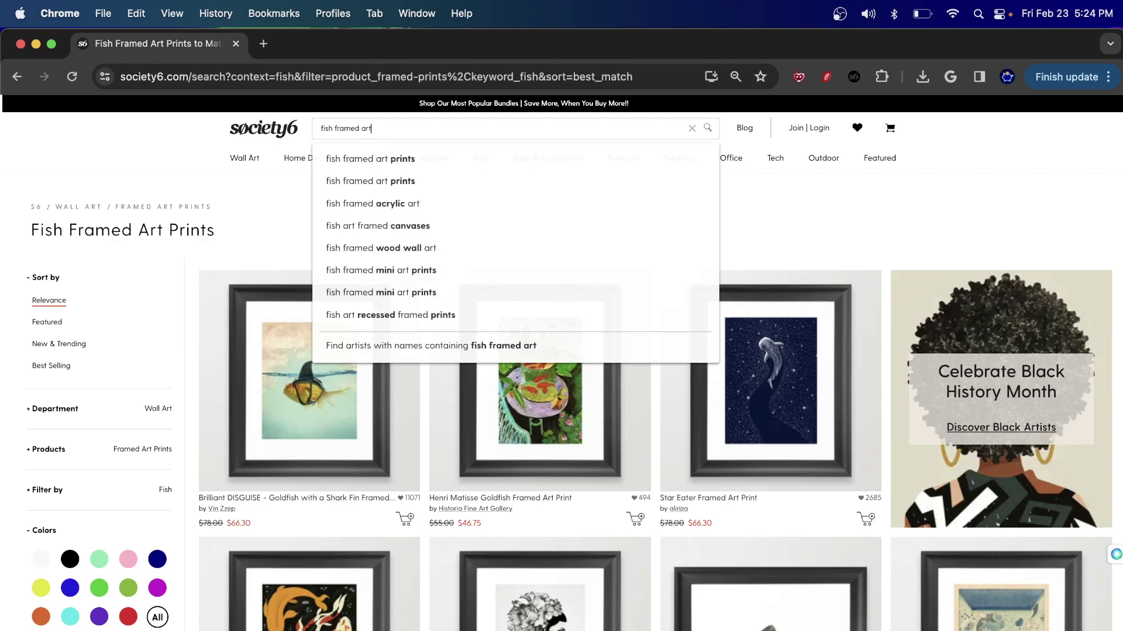
key("BackSpace")
key("BackSpace")
key("BackSpace")
key("BackSpace")
key("BackSpace")
key("BackSpace")
key("BackSpace")
key("BackSpace")
key("BackSpace")
key("BackSpace")
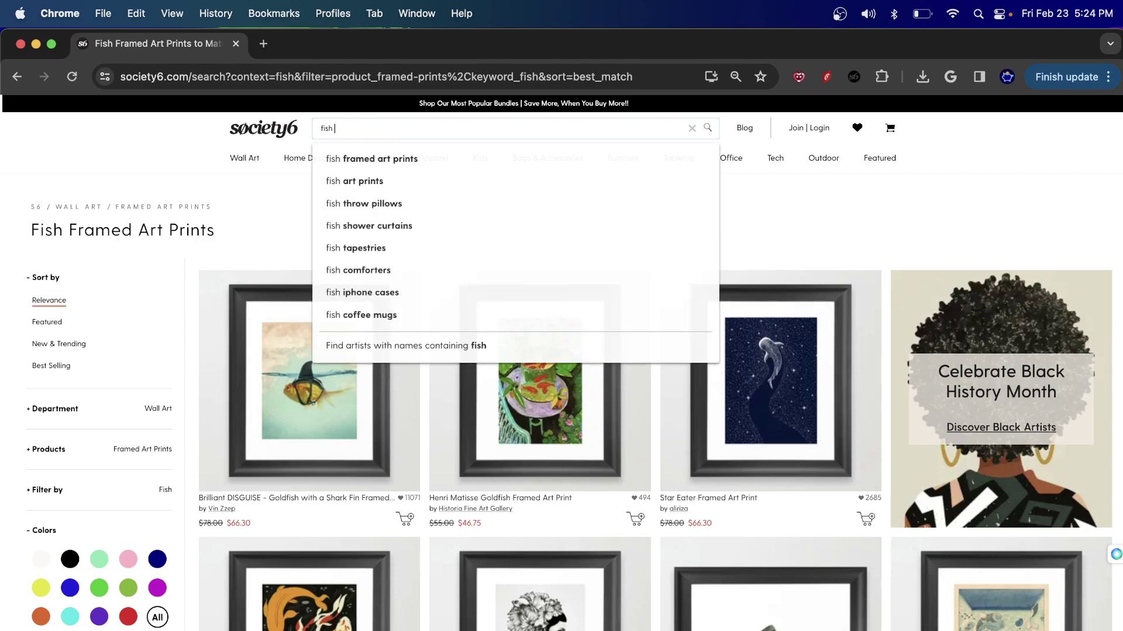
key("BackSpace")
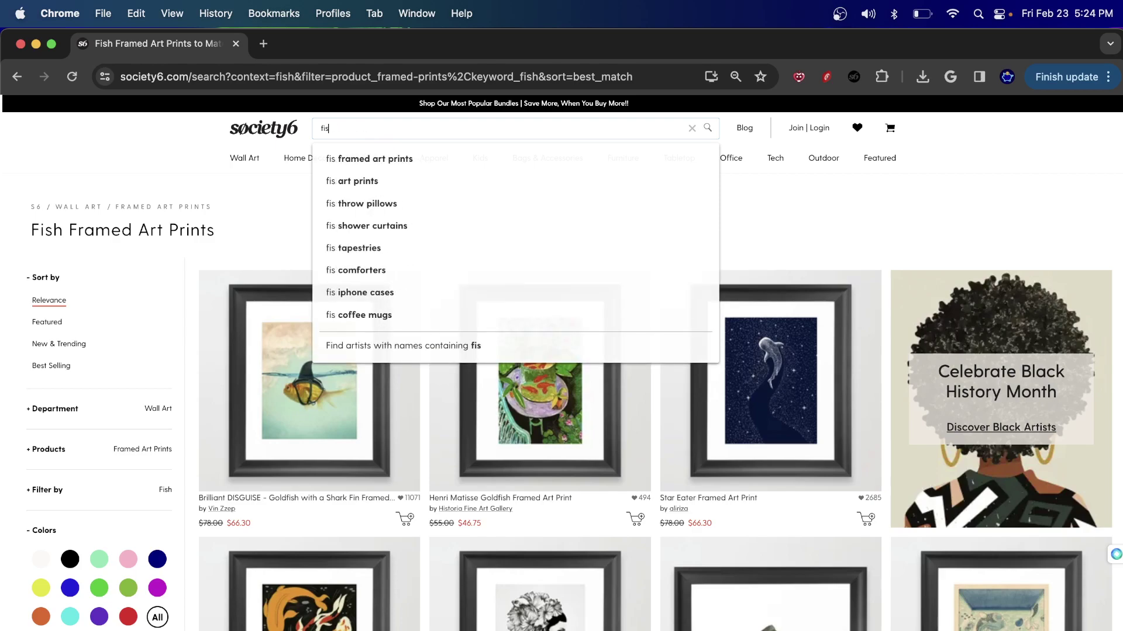
type("h")
key("Return")
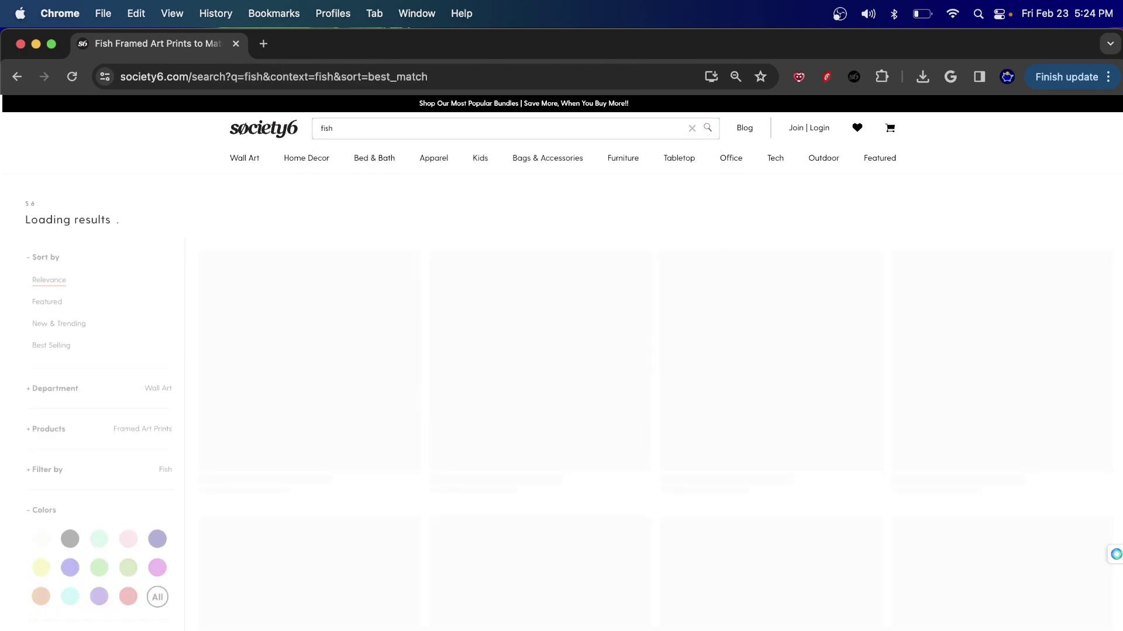
scroll(1002, 351, "down", 10)
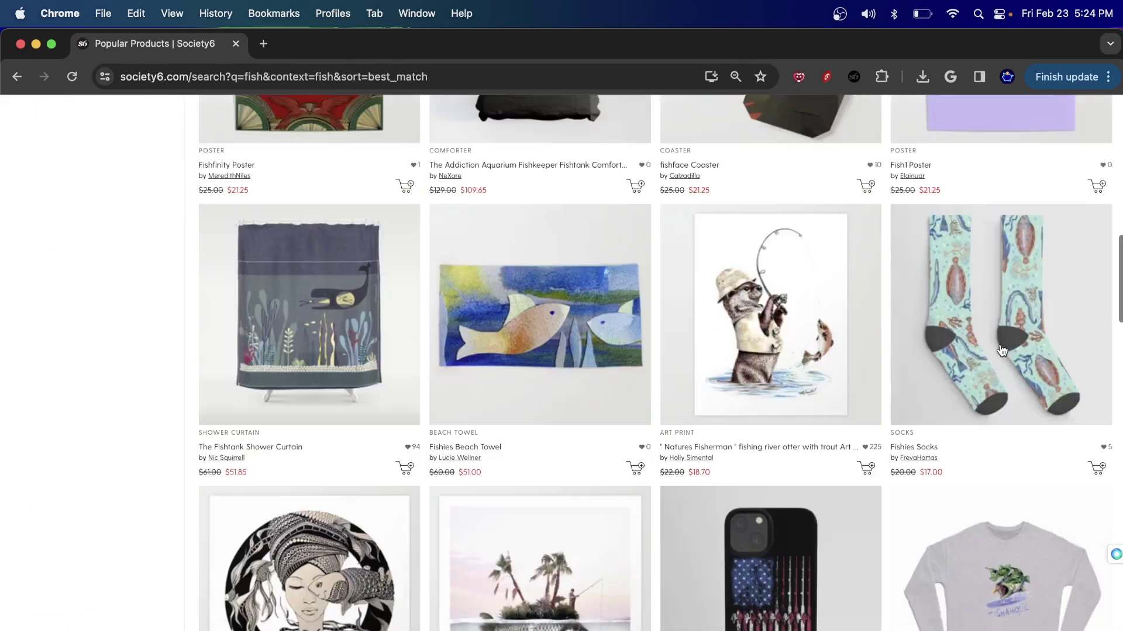
scroll(760, 342, "down", 5)
scroll(608, 333, "up", 15)
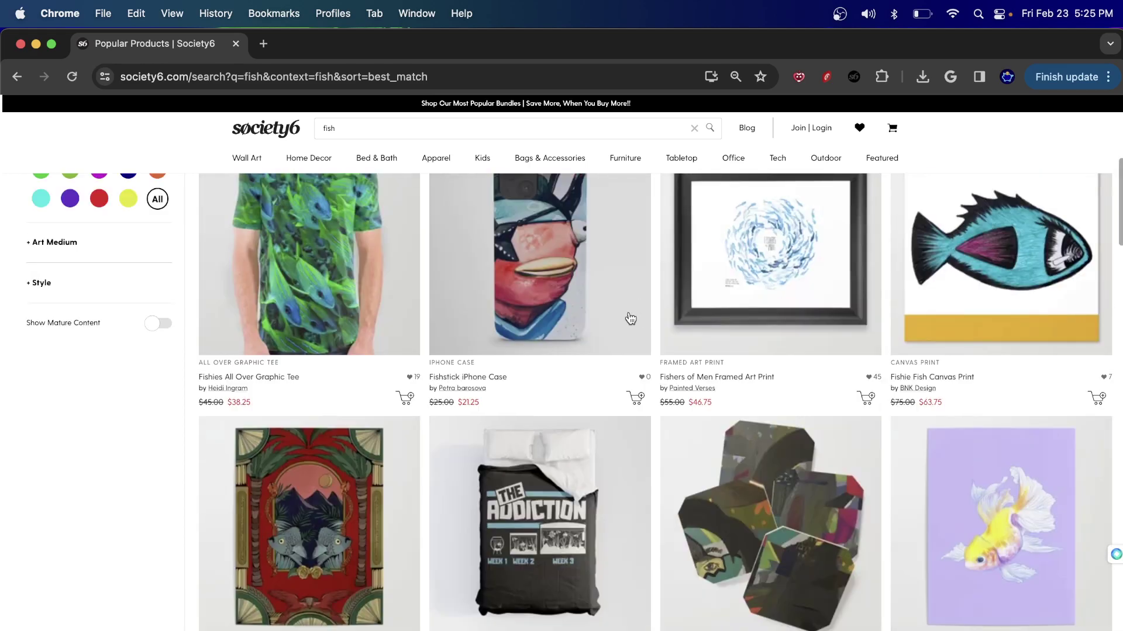
scroll(629, 319, "up", 10)
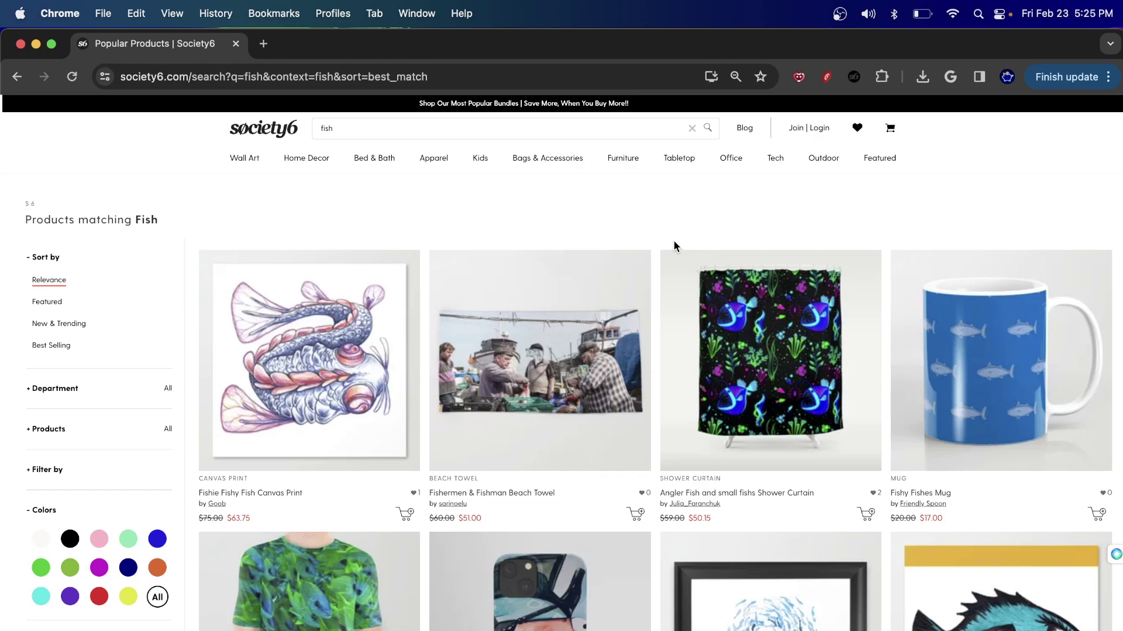
- Open the Tagger popup over the fish results, showing pagination 1, 500 ms delays and 8 results
left_click(853, 77)
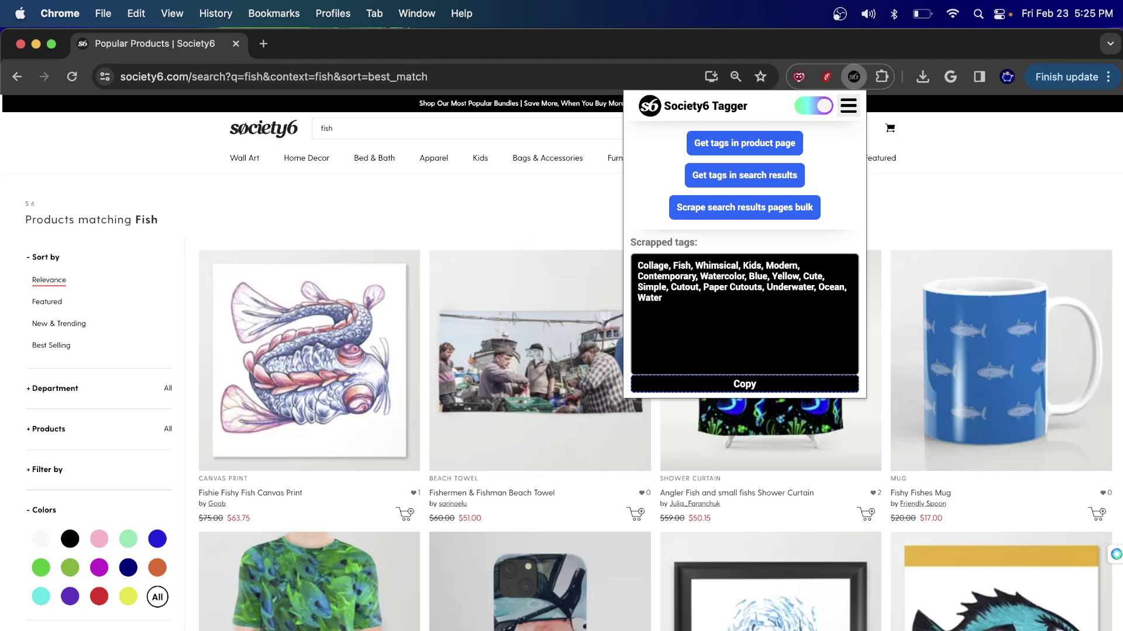
scroll(935, 513, "down", 10)
scroll(935, 513, "up", 10)
- Change 'Search results qty to scrape' from 8 to 10 and return to the main tags view
left_click(849, 112)
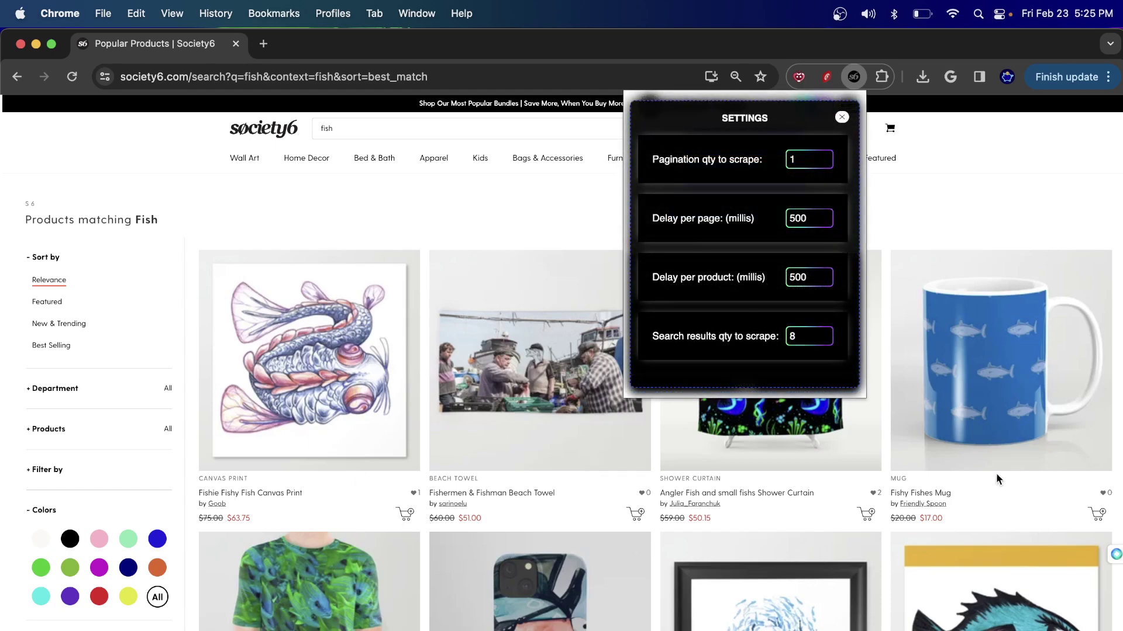
left_click_drag(801, 339, 788, 335)
type("10")
left_click(841, 118)
scroll(614, 263, "down", 3)
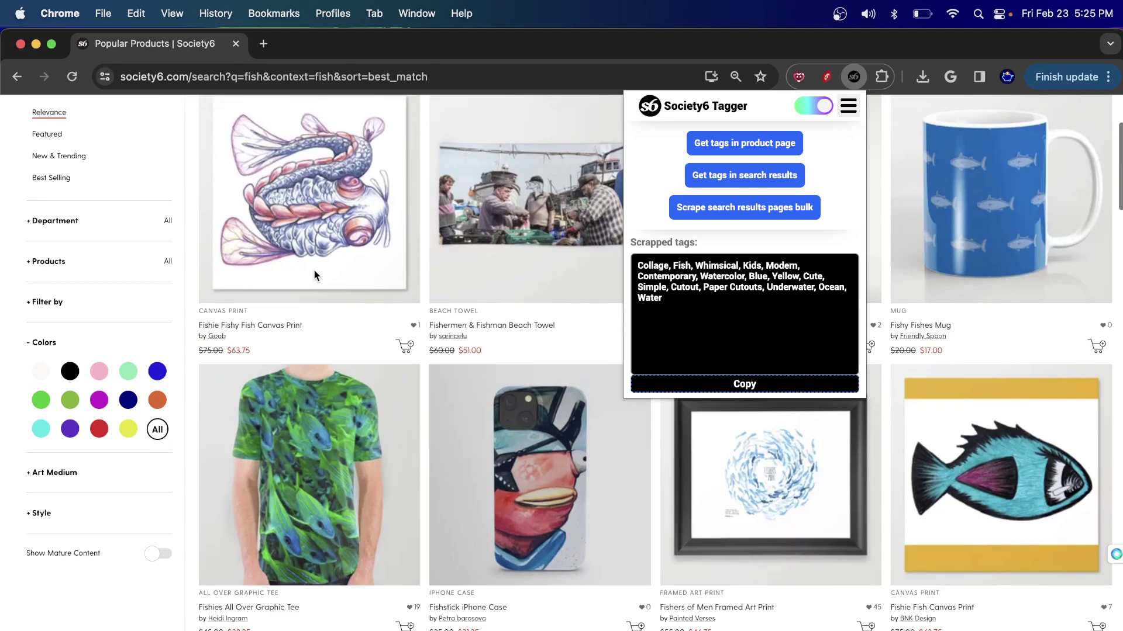
scroll(602, 526, "down", 3)
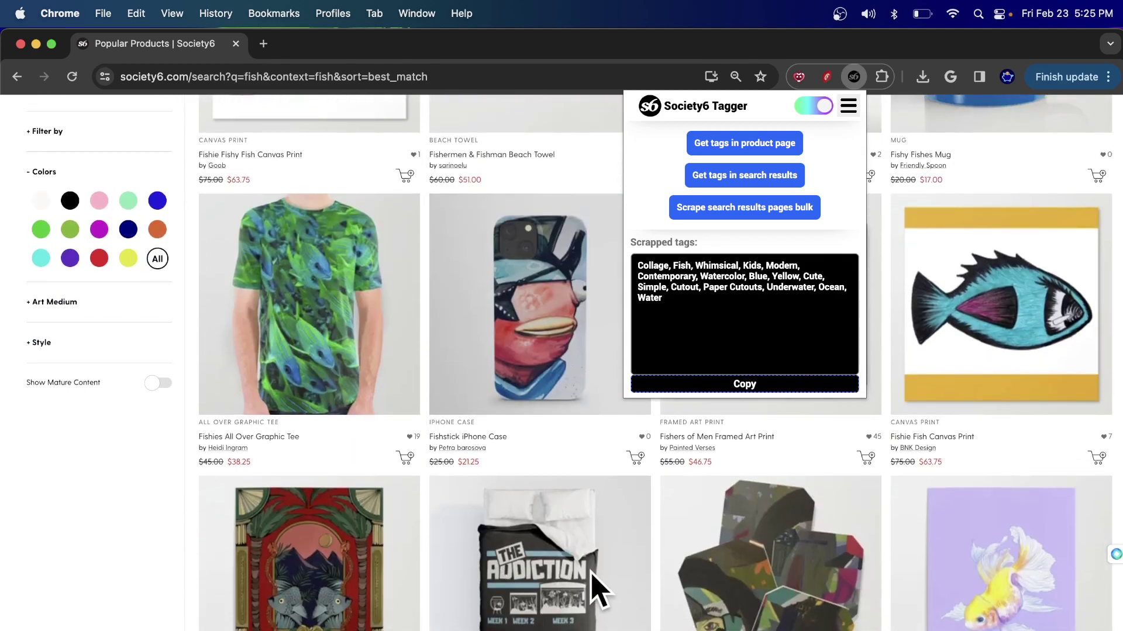
scroll(545, 557, "up", 3)
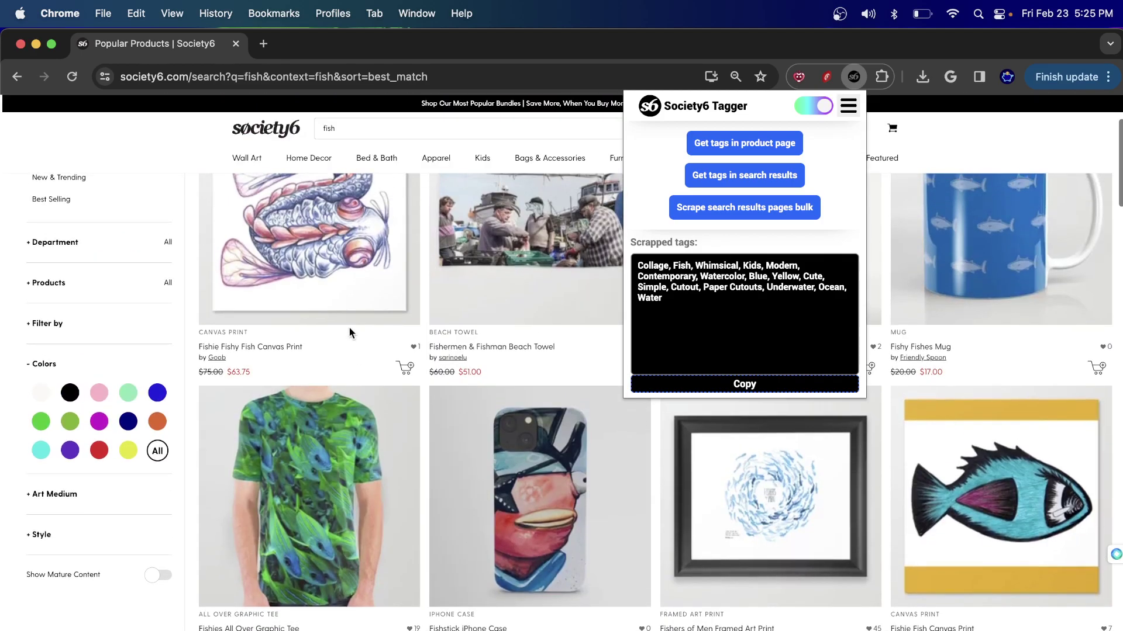
scroll(298, 234, "down", 3)
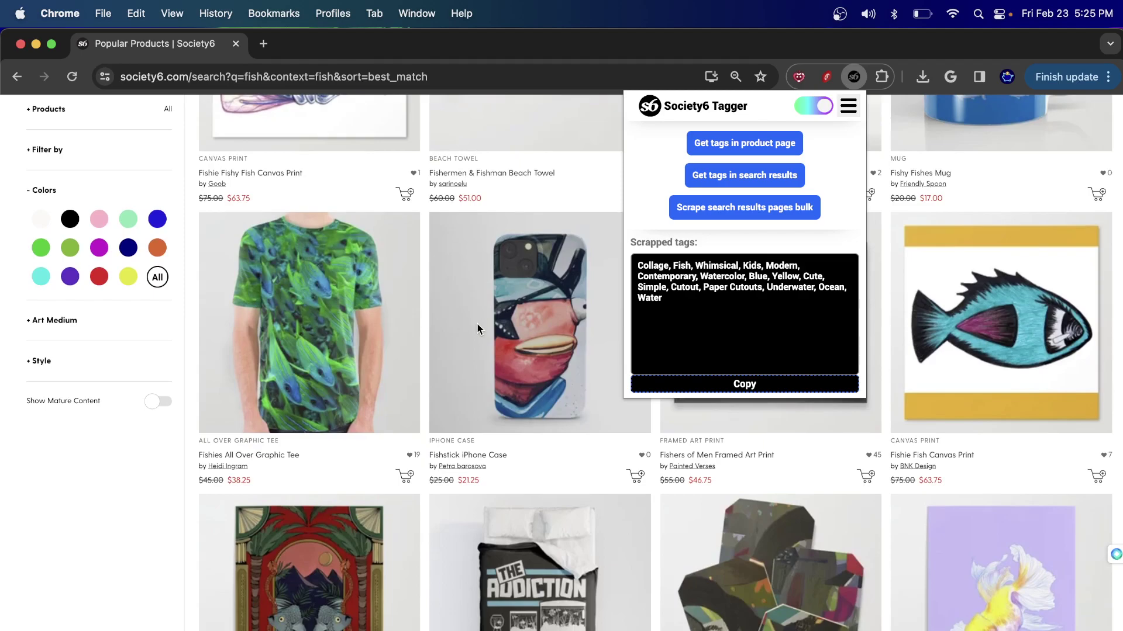
scroll(292, 274, "up", 3)
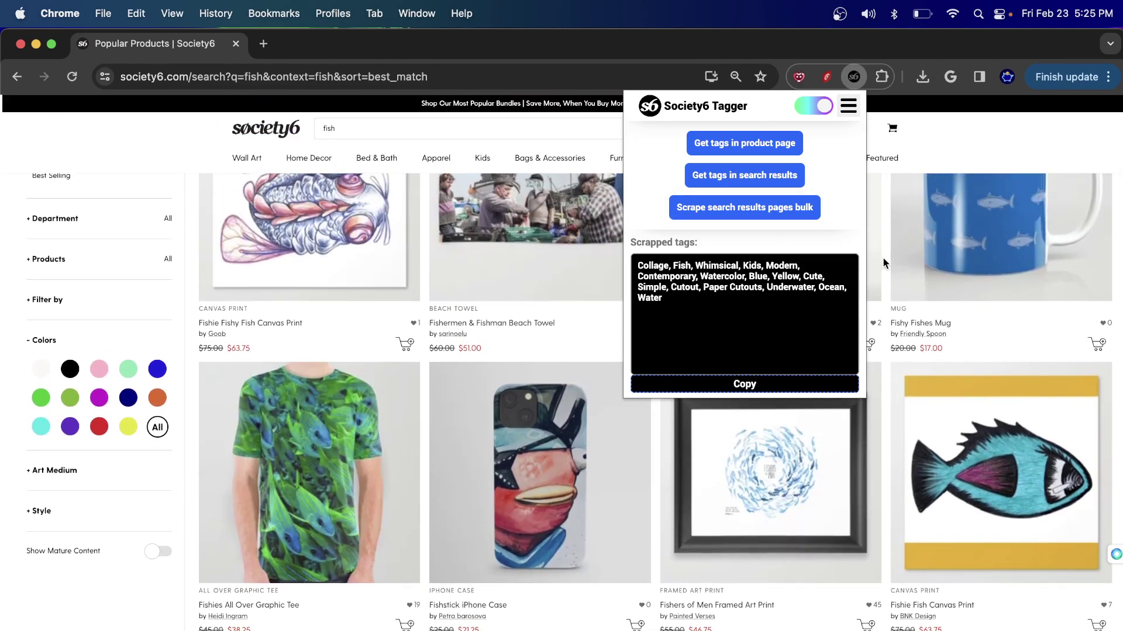
scroll(643, 515, "down", 5)
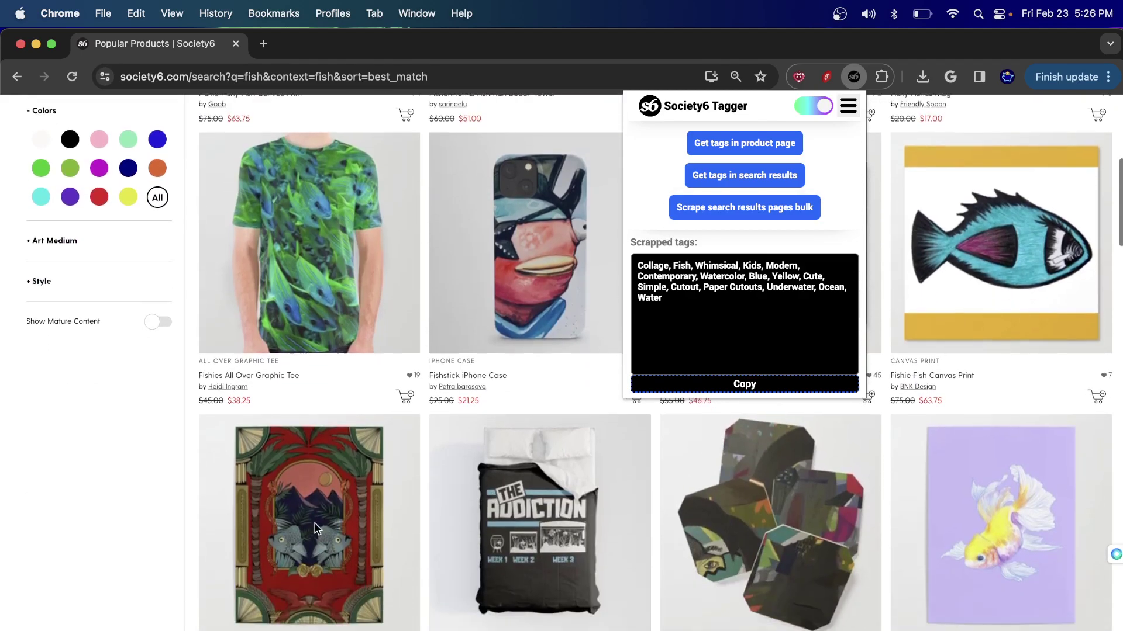
scroll(543, 504, "up", 8)
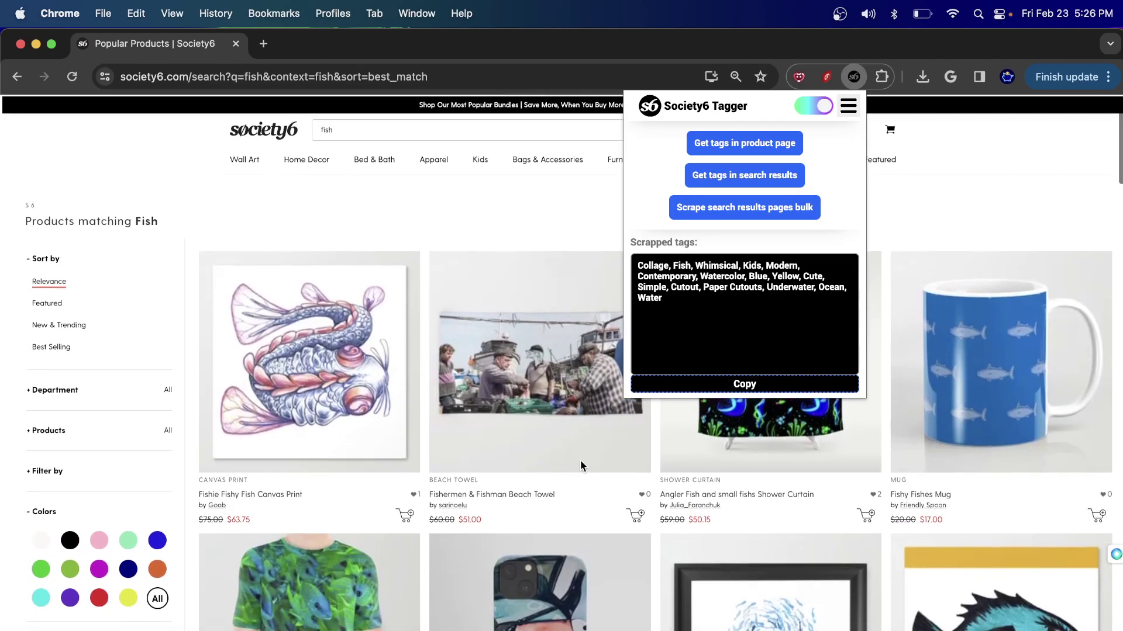
- Check the 500 ms Delay per page and Delay per product values in settings, then close them
left_click(848, 106)
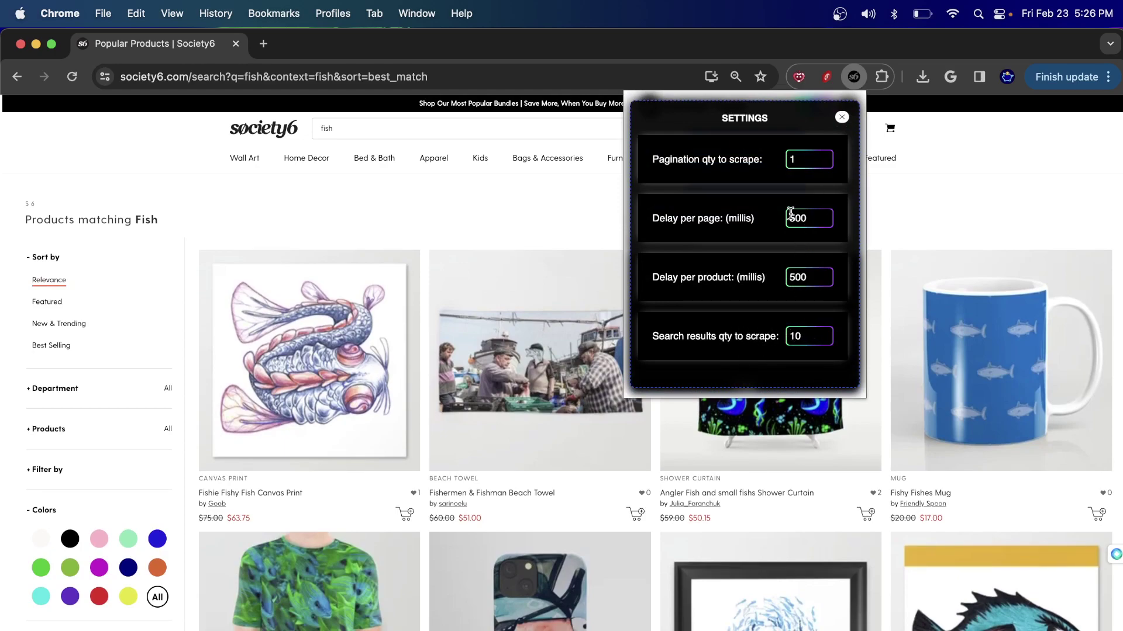
left_click(814, 218)
left_click_drag(672, 280, 754, 279)
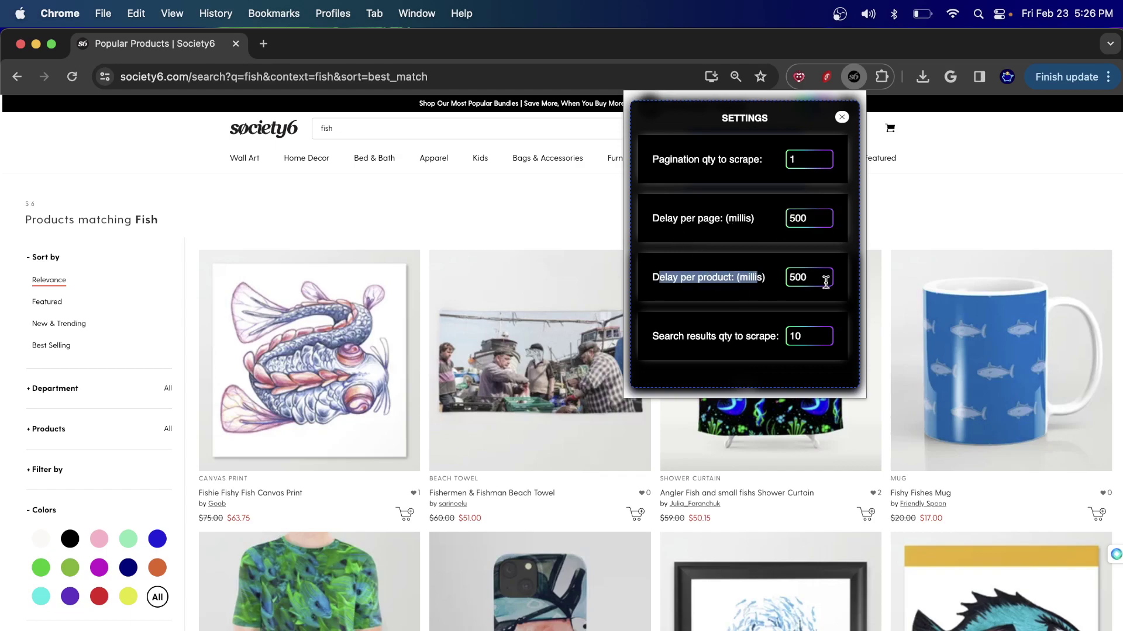
left_click_drag(824, 280, 783, 279)
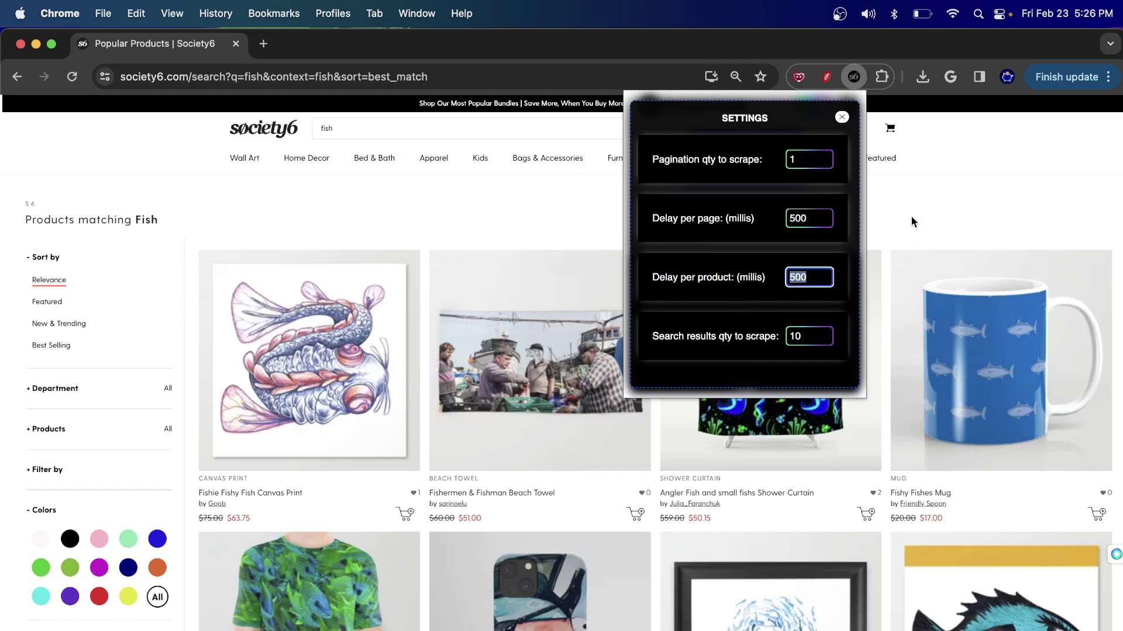
left_click(841, 118)
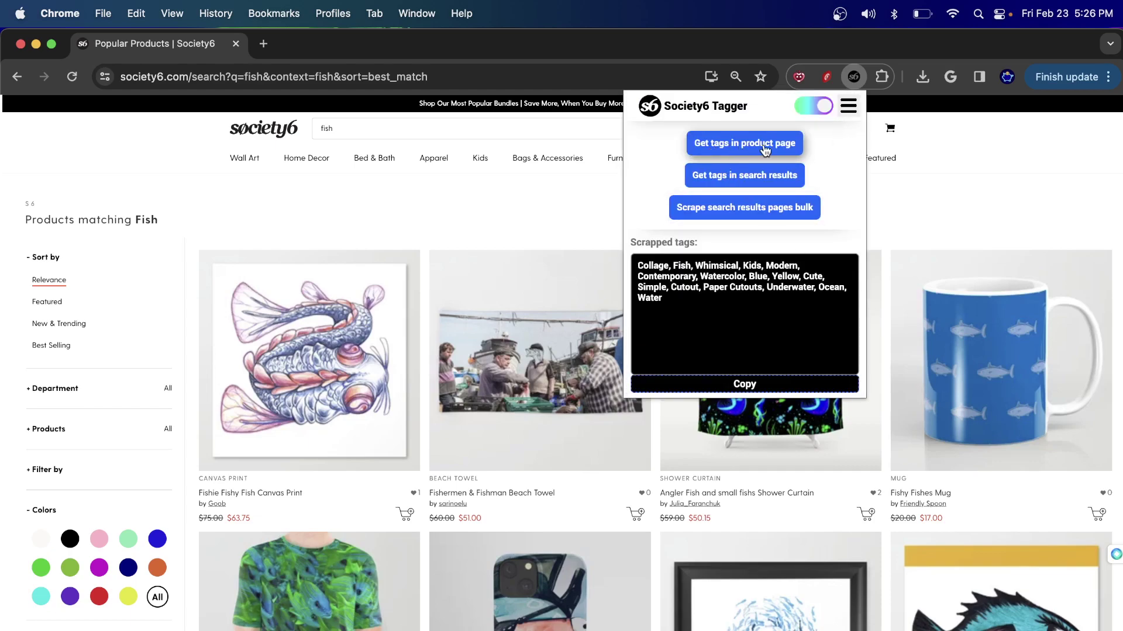
- Gather tags from the fish search results, collecting 124 tags, and select them all
left_click(768, 179)
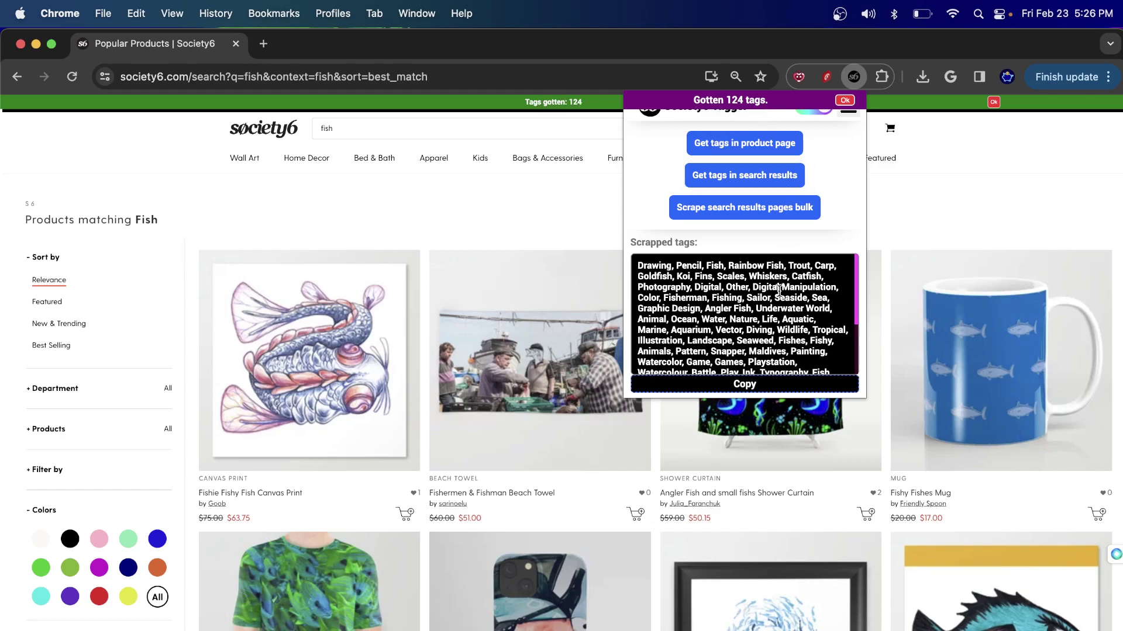
scroll(768, 310, "down", 3)
left_click(769, 363)
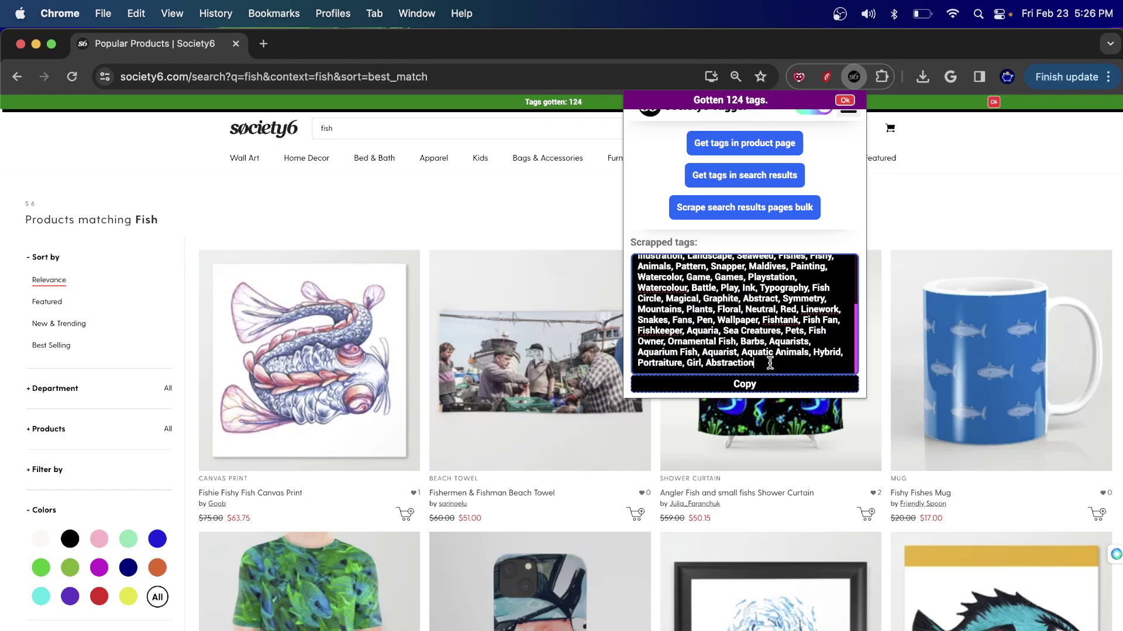
key("super+a")
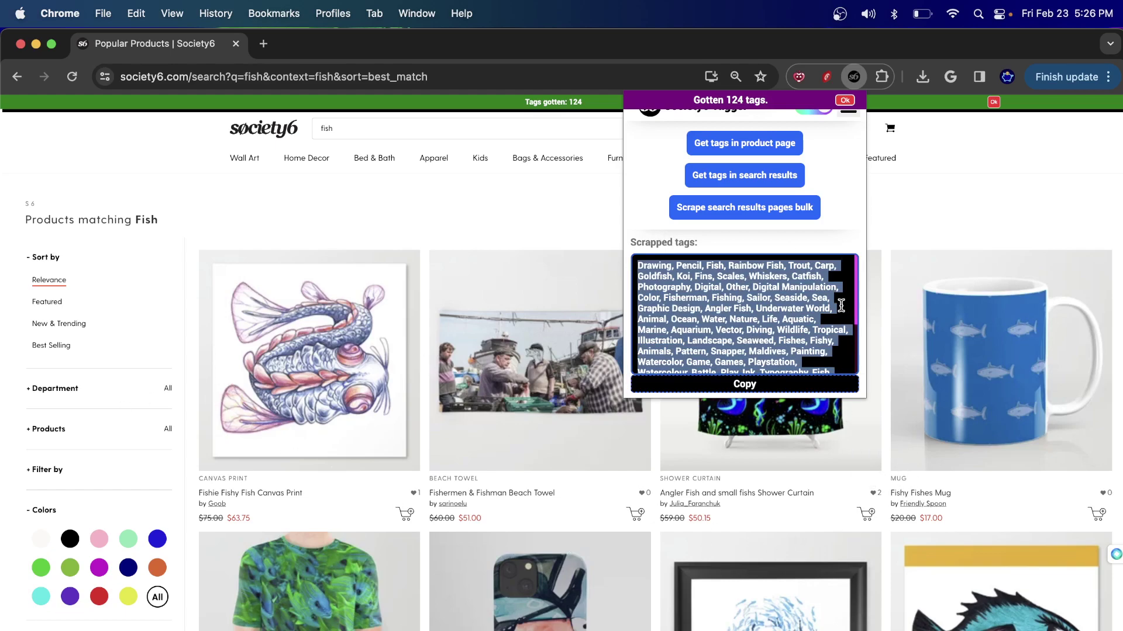
scroll(833, 310, "down", 5)
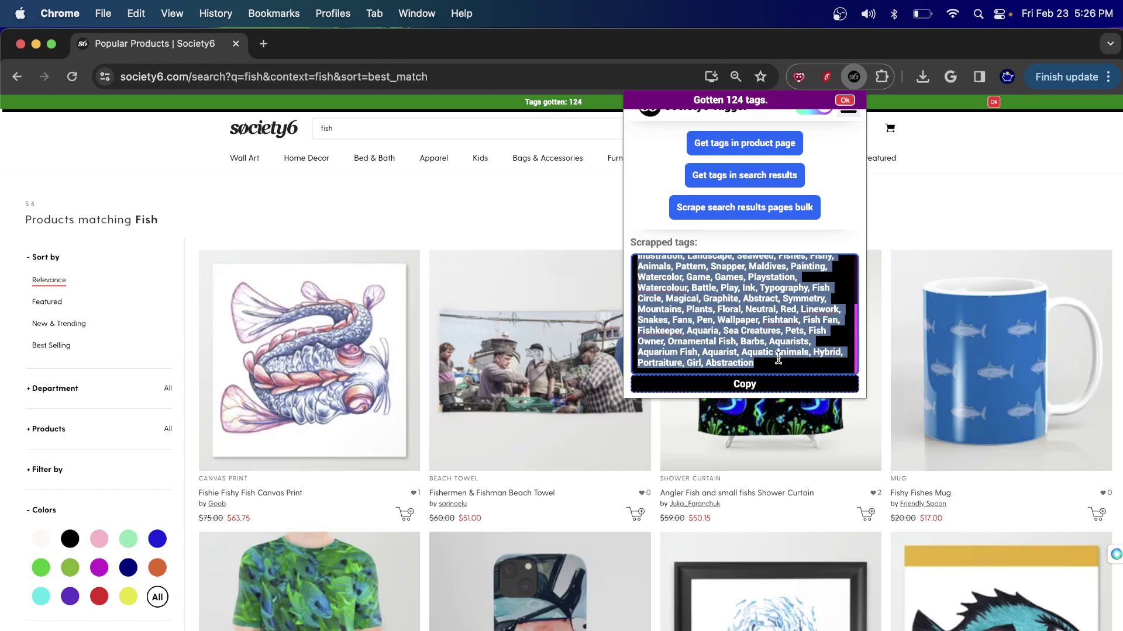
scroll(774, 351, "up", 5)
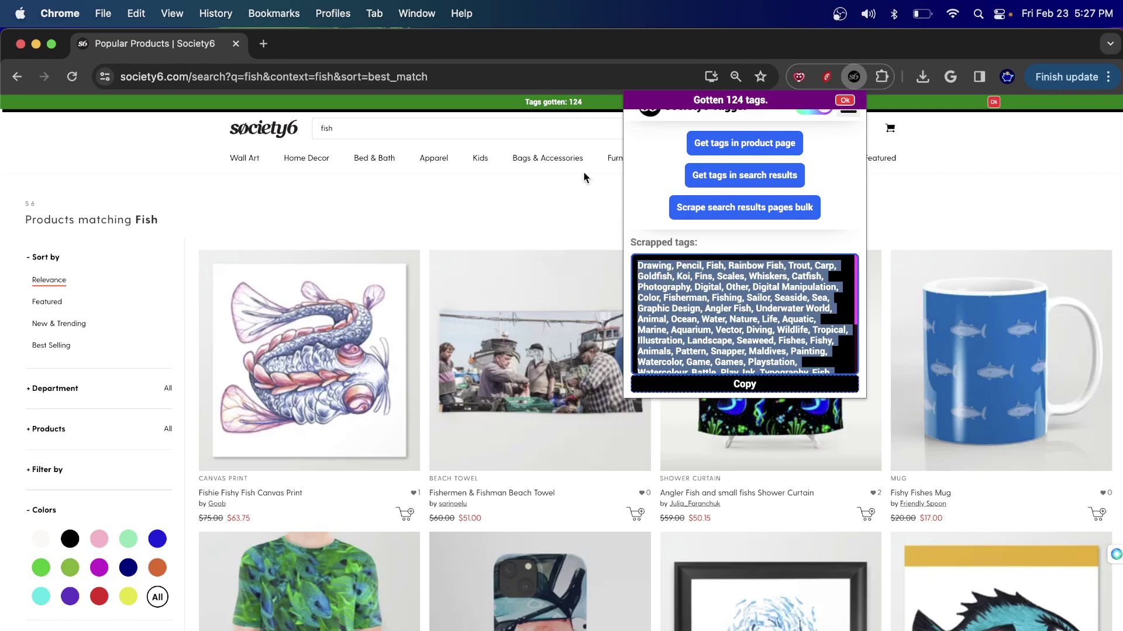
- Copy the tag 'Trout' from the list and close the Tagger popup
left_click(791, 285)
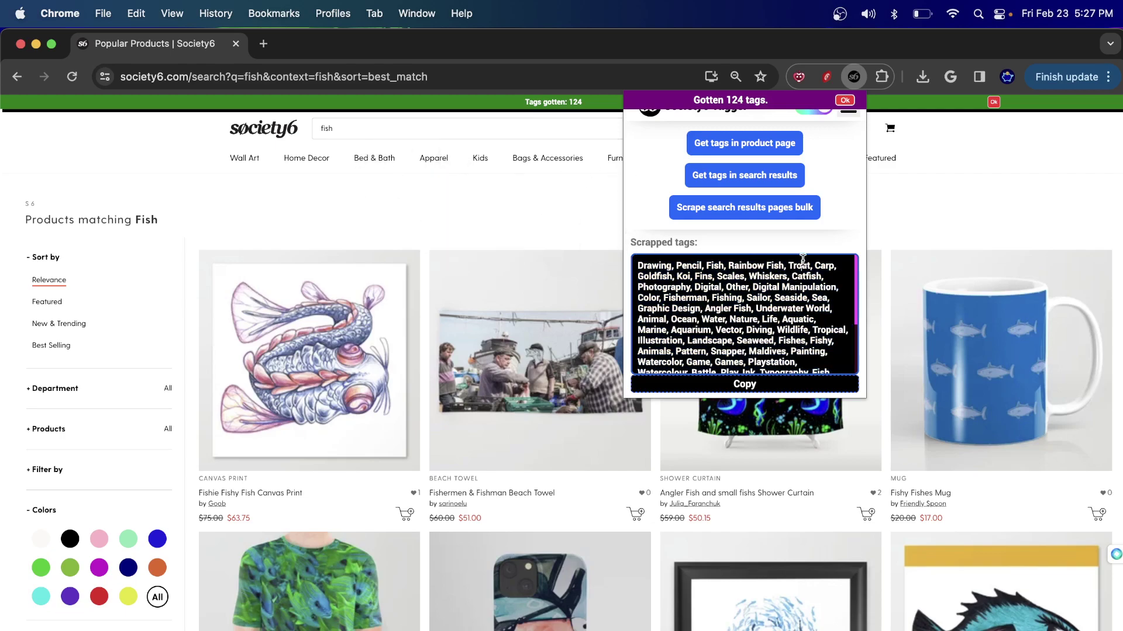
left_click(803, 260, "shift")
left_click(804, 262)
double_click(793, 266)
key("super+c")
left_click(893, 235)
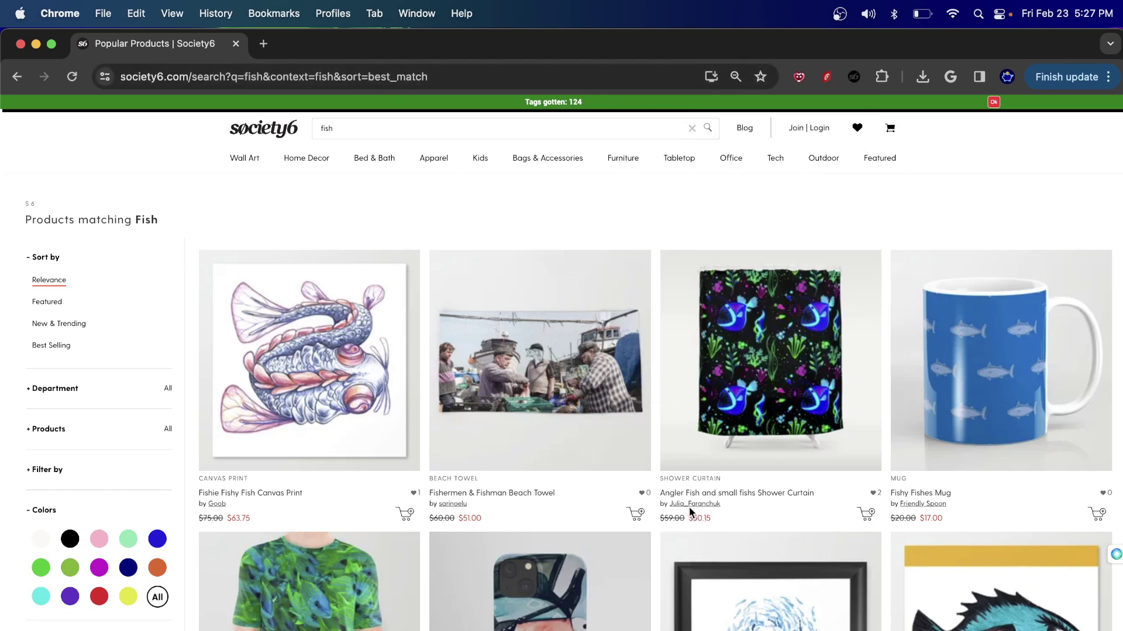
- Replace the search text with the pasted 'Trout', drop the comma, and pick Trout Framed Art Prints
left_click(516, 133)
key("super+a")
key("BackSpace")
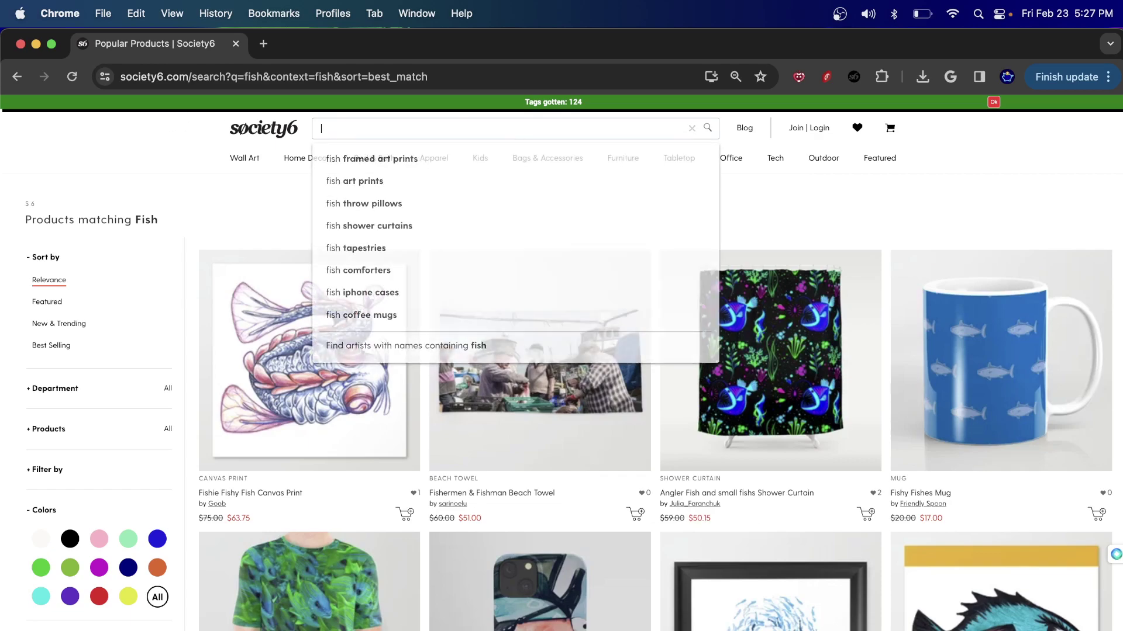
key("super+v")
key("BackSpace")
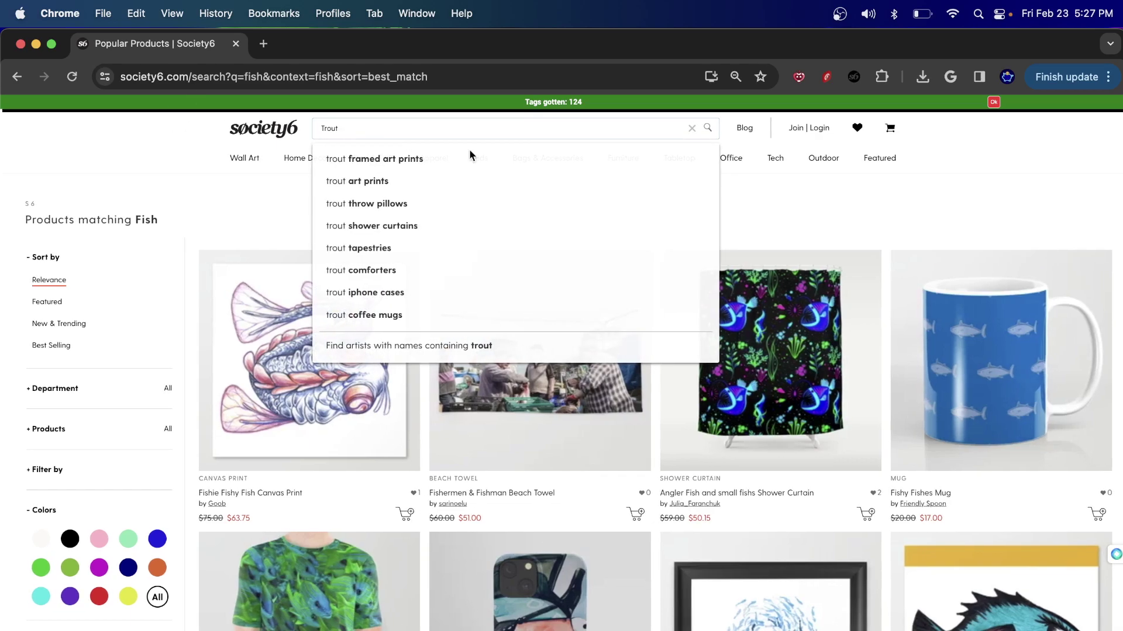
left_click(707, 129)
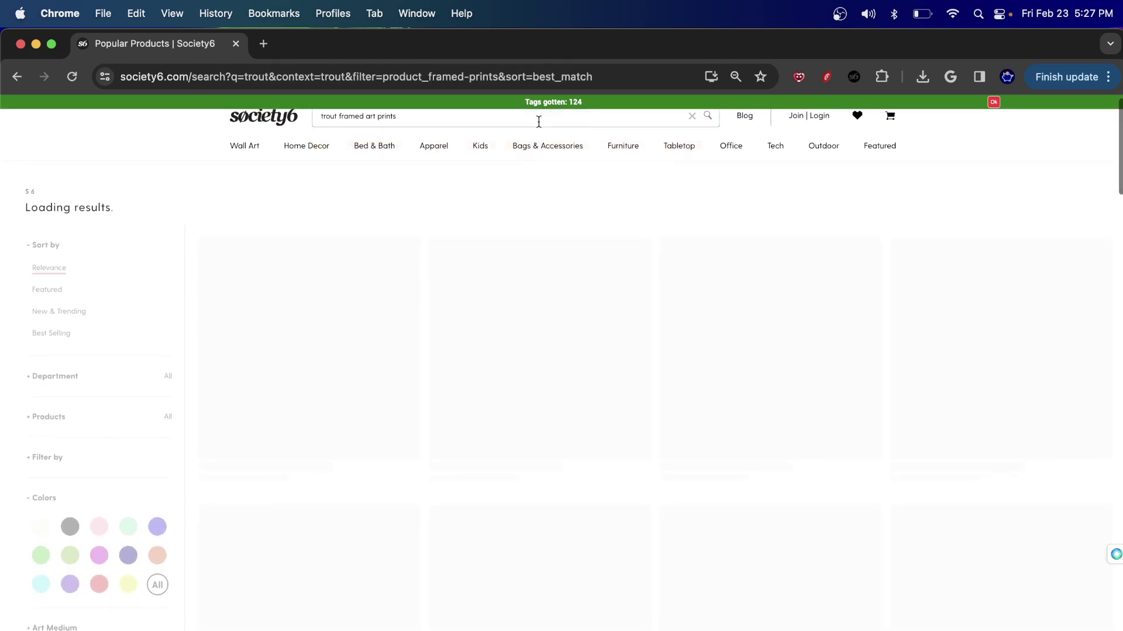
- Trim the query back to plain 'trout' and run the search
left_click(524, 130)
key("BackSpace")
key("BackSpace")
key("BackSpace")
key("BackSpace")
key("BackSpace")
key("BackSpace")
key("BackSpace")
key("BackSpace")
key("BackSpace")
key("BackSpace")
key("BackSpace")
key("BackSpace")
key("BackSpace")
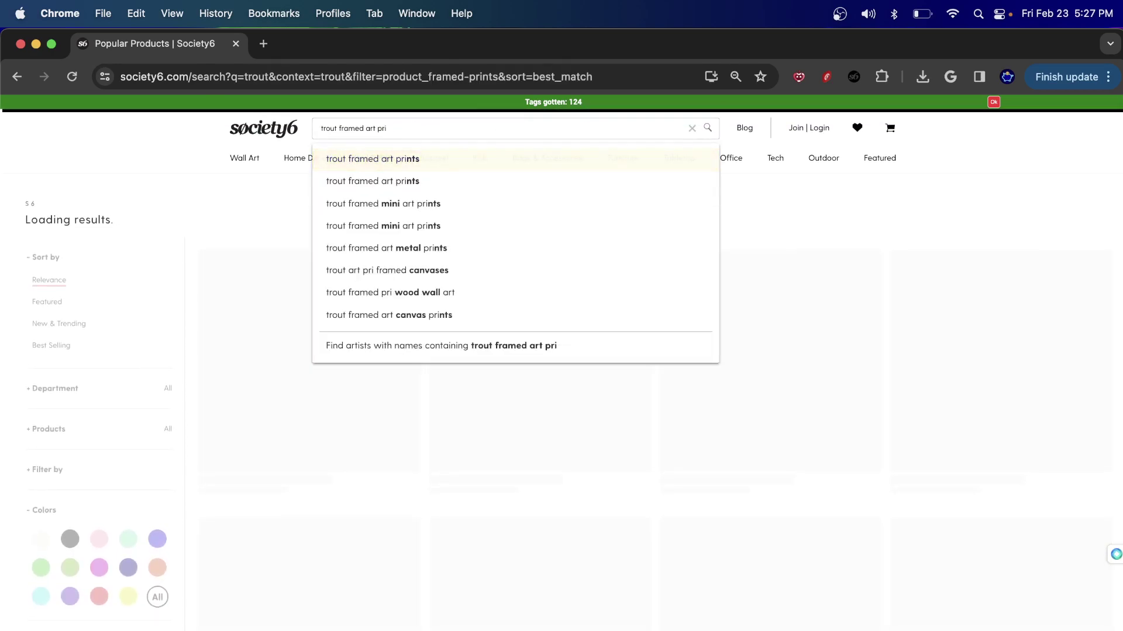
key("BackSpace")
key("BackSpace")
key("BackSpace")
key("BackSpace")
key("BackSpace")
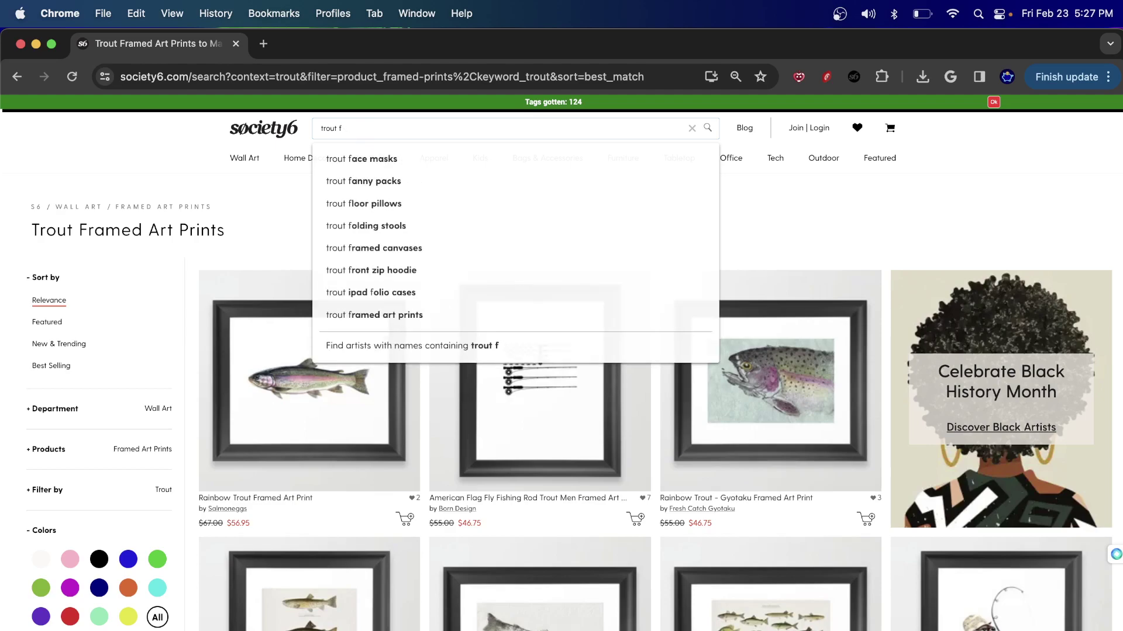
key("Return")
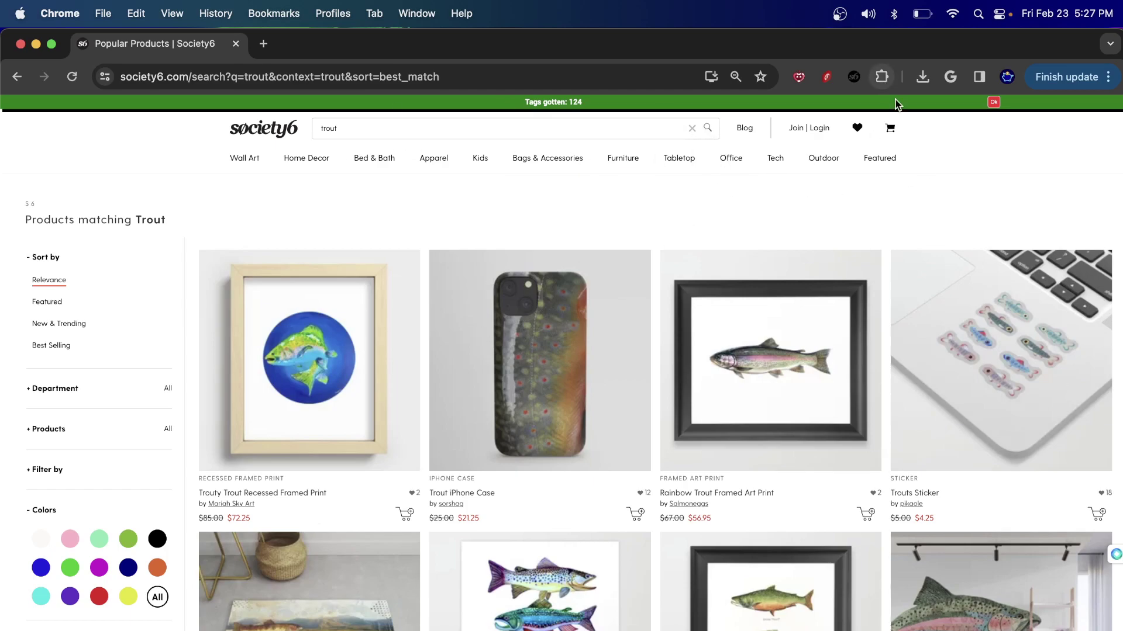
- Dismiss the tags-gotten notice and change the Tagger's search results quantity from 10 to 5
left_click(994, 103)
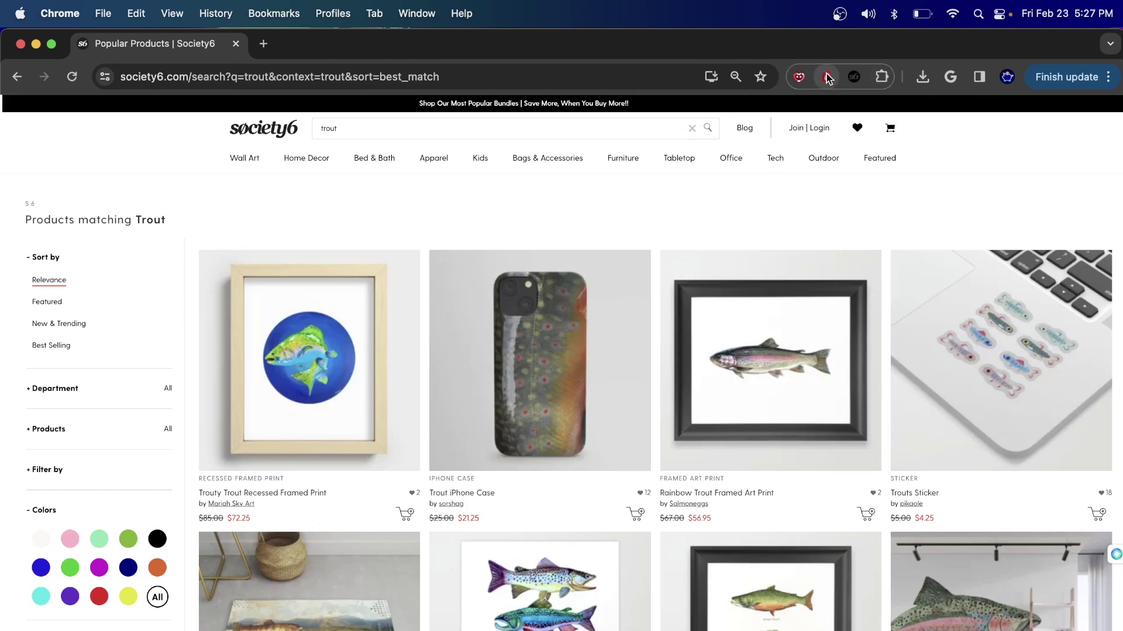
left_click(849, 80)
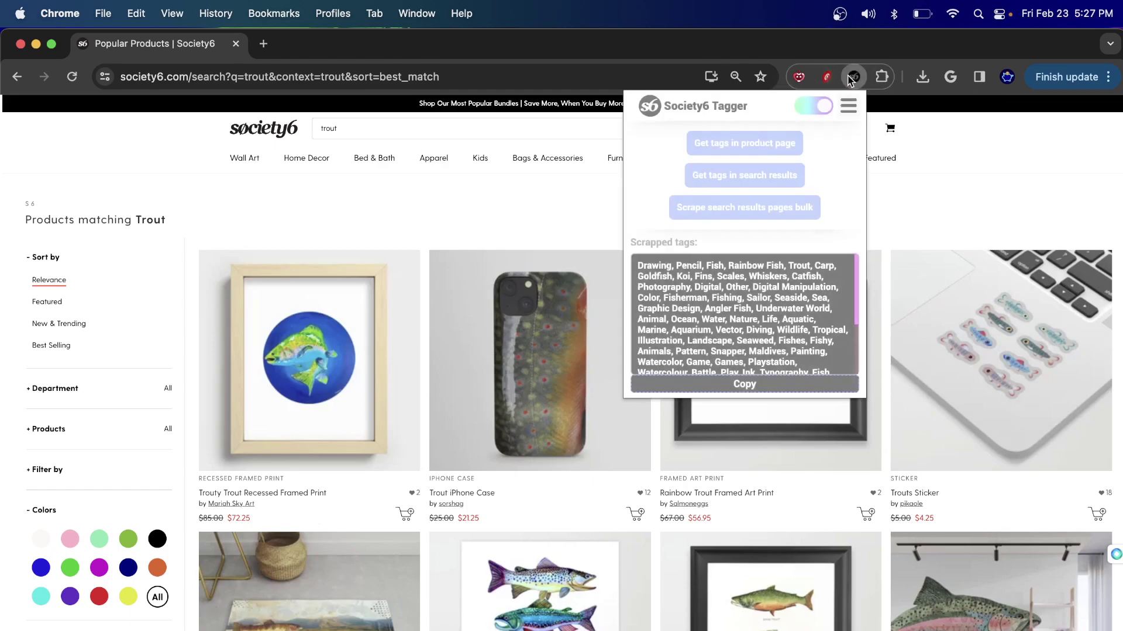
left_click(844, 110)
left_click_drag(811, 336, 724, 341)
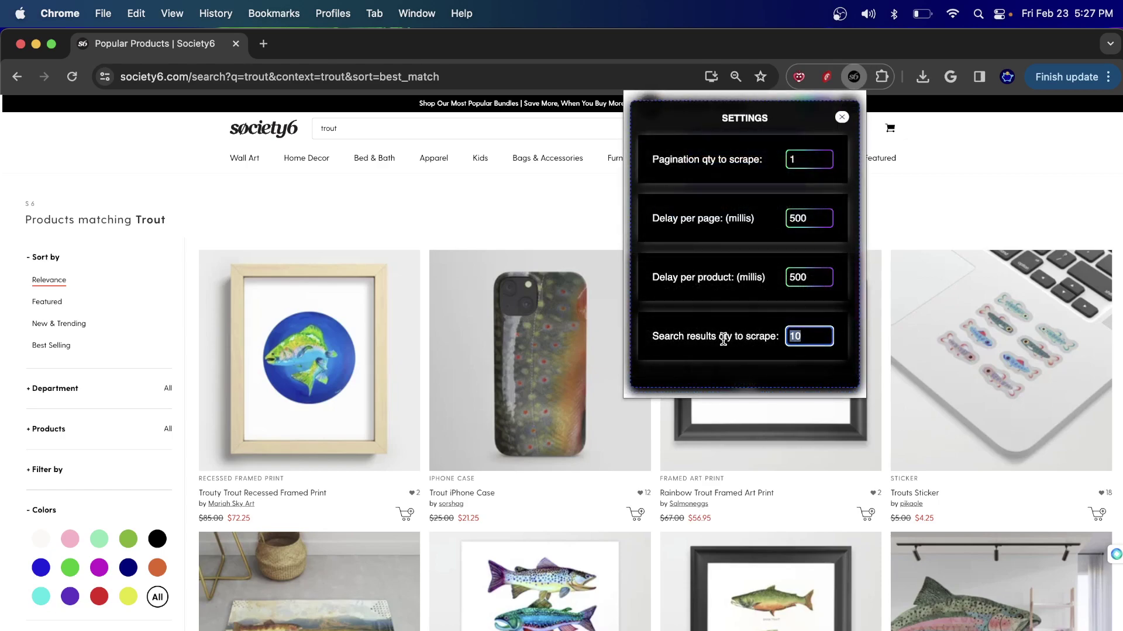
type("5")
left_click(843, 118)
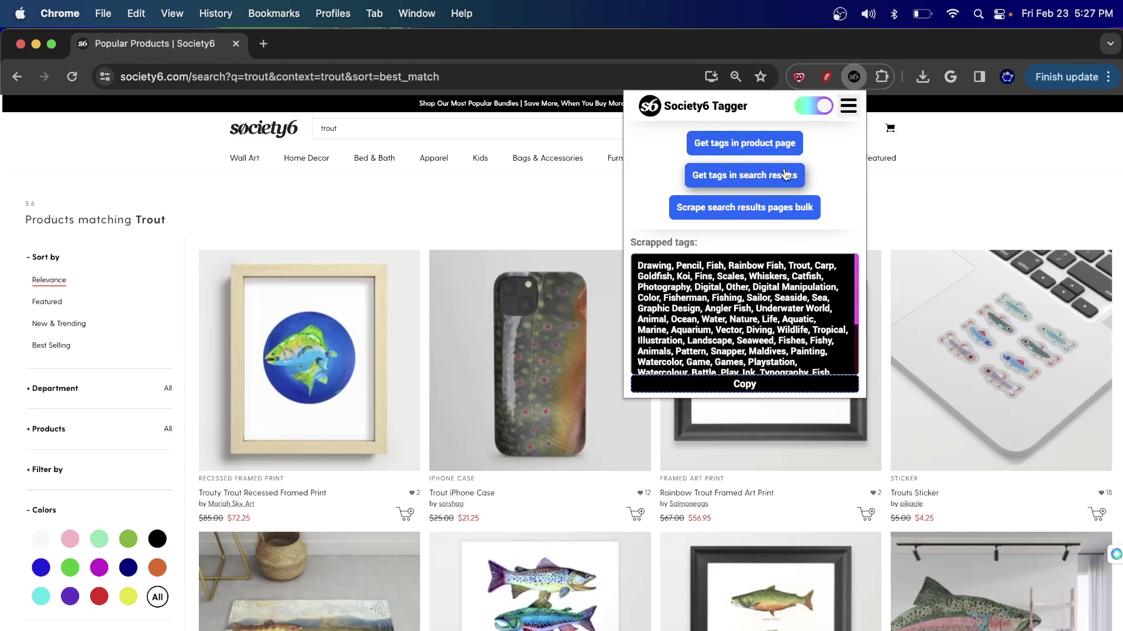
- Scrape the trout search results into 68 tags, select them all, and dismiss the notice
left_click(746, 185)
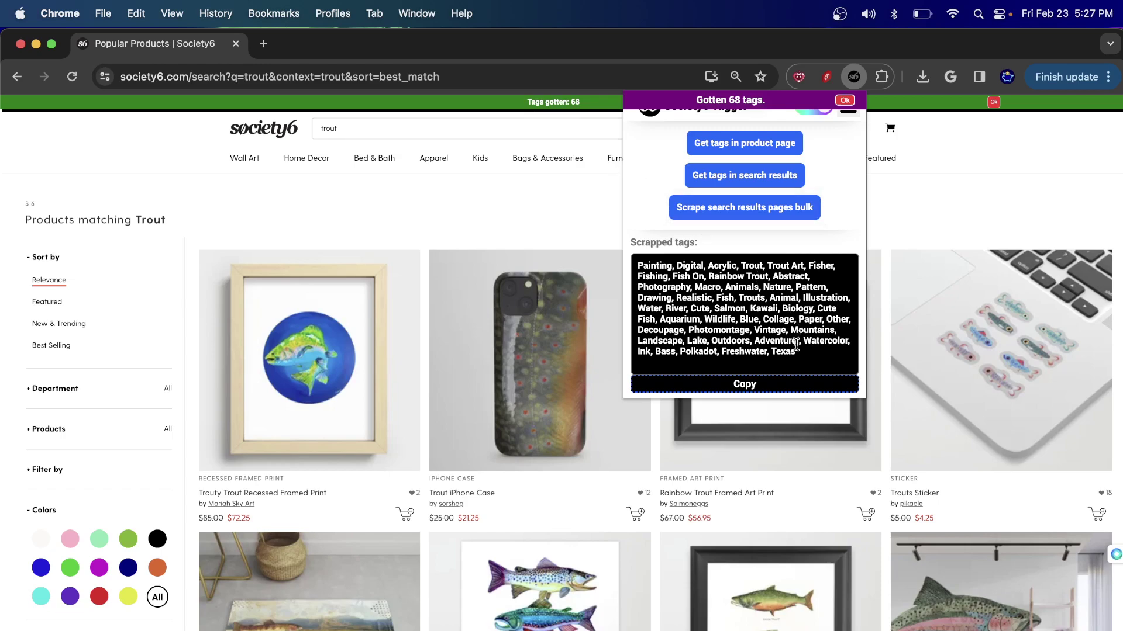
left_click_drag(812, 350, 622, 257)
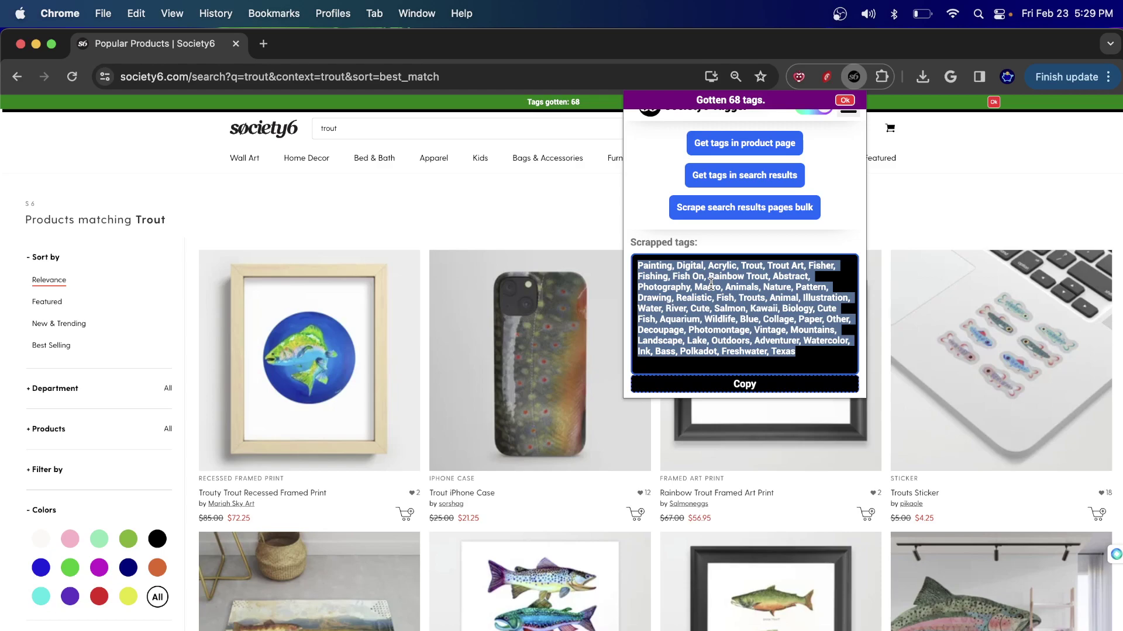
left_click(847, 100)
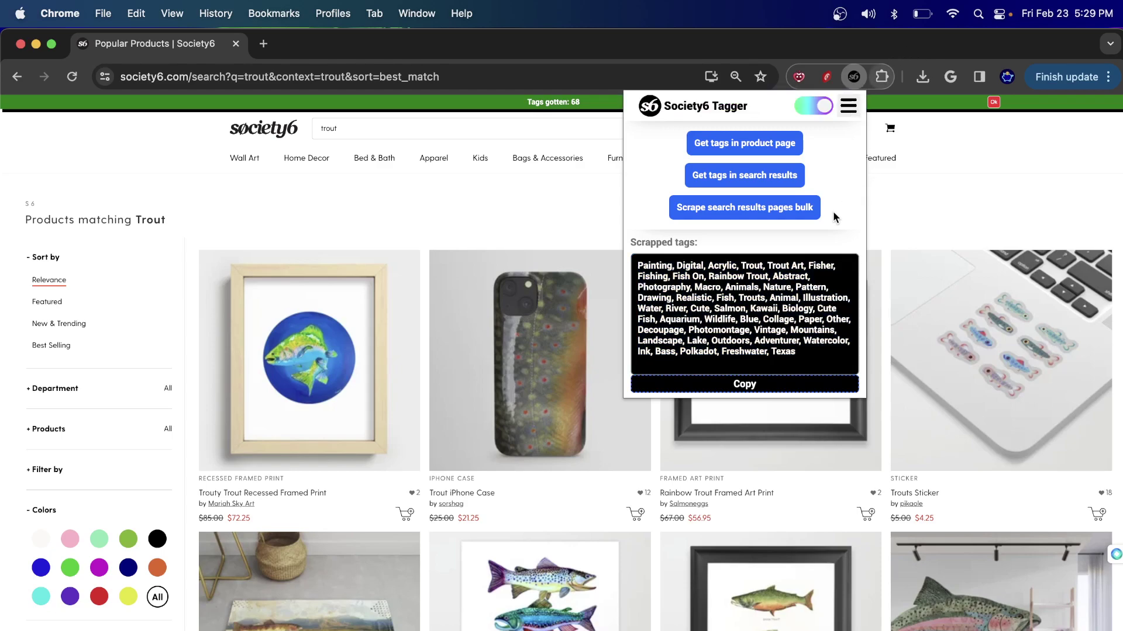
- Close the Tagger popup and scroll down through the trout search results
left_click(949, 214)
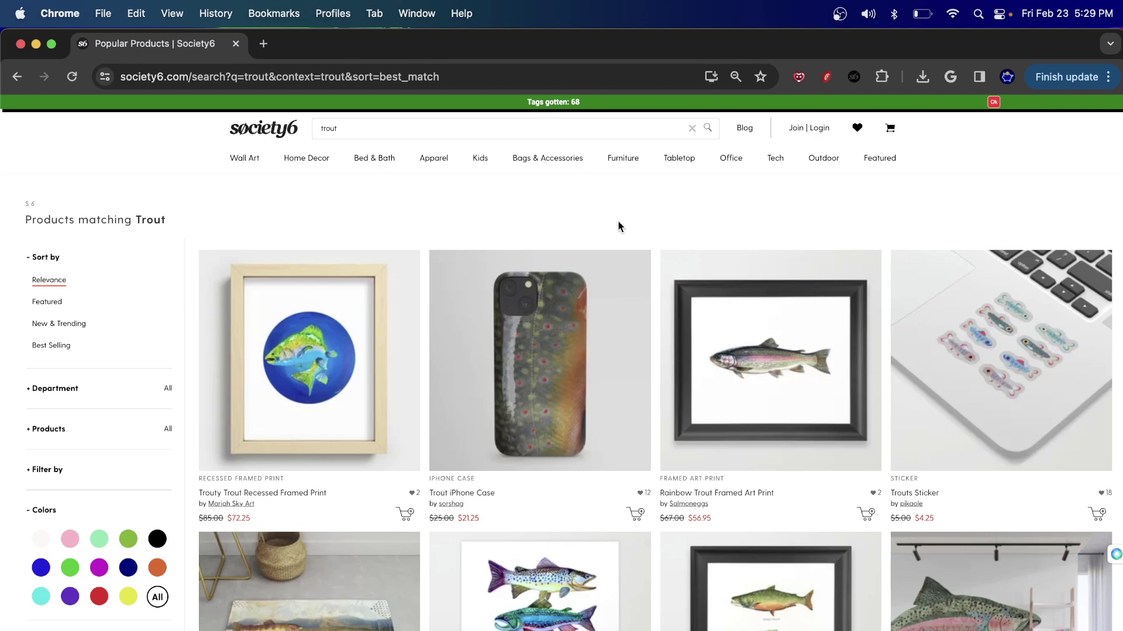
scroll(795, 370, "down", 3)
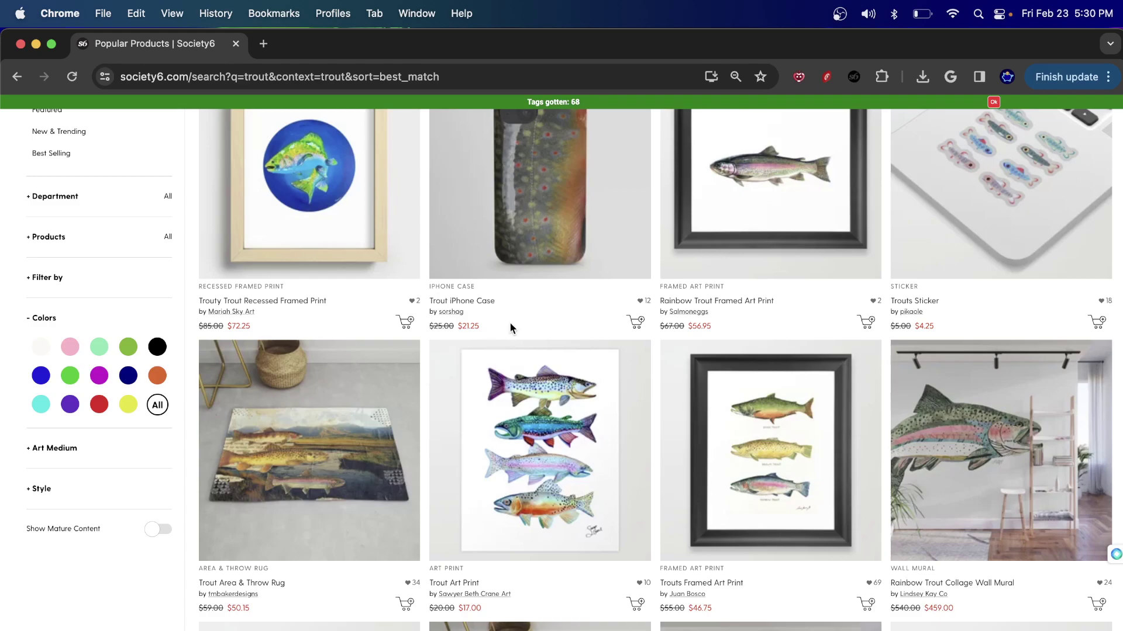
- Reopen the Tagger popup to view the 68 trout tags, then switch to OBS Studio
scroll(510, 322, "up", 5)
scroll(555, 335, "down", 10)
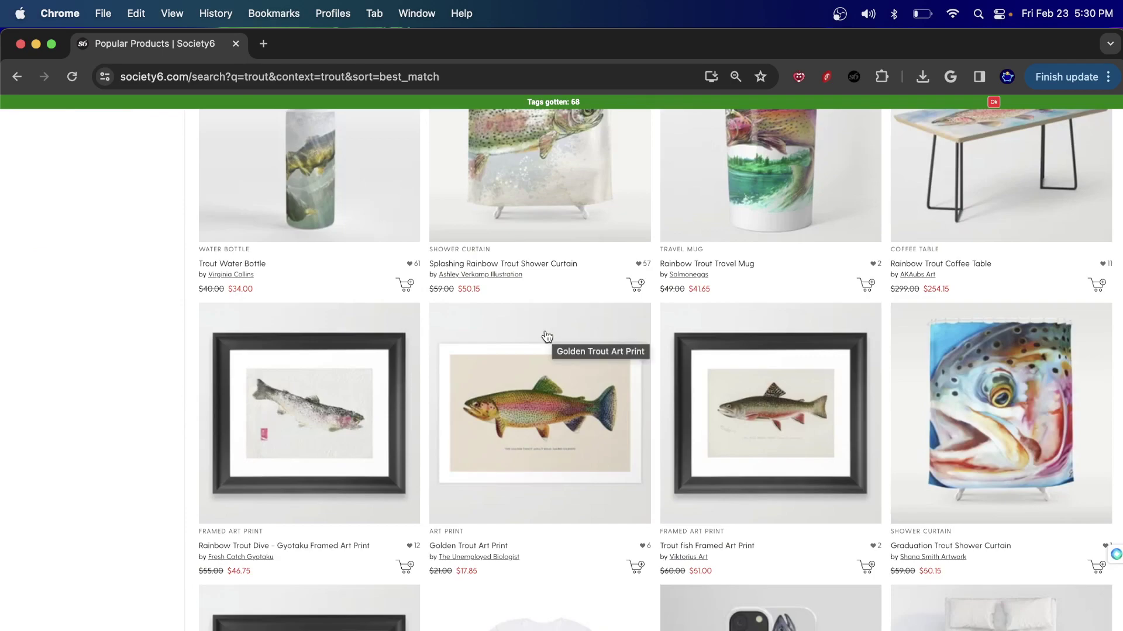
scroll(57, 393, "up", 5)
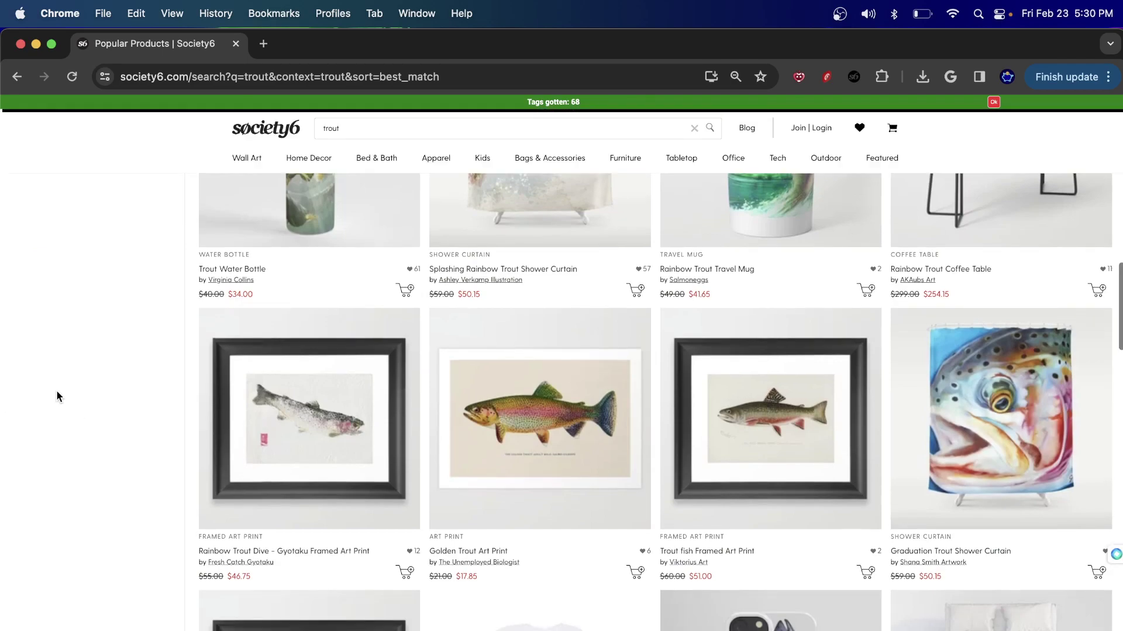
scroll(140, 386, "up", 5)
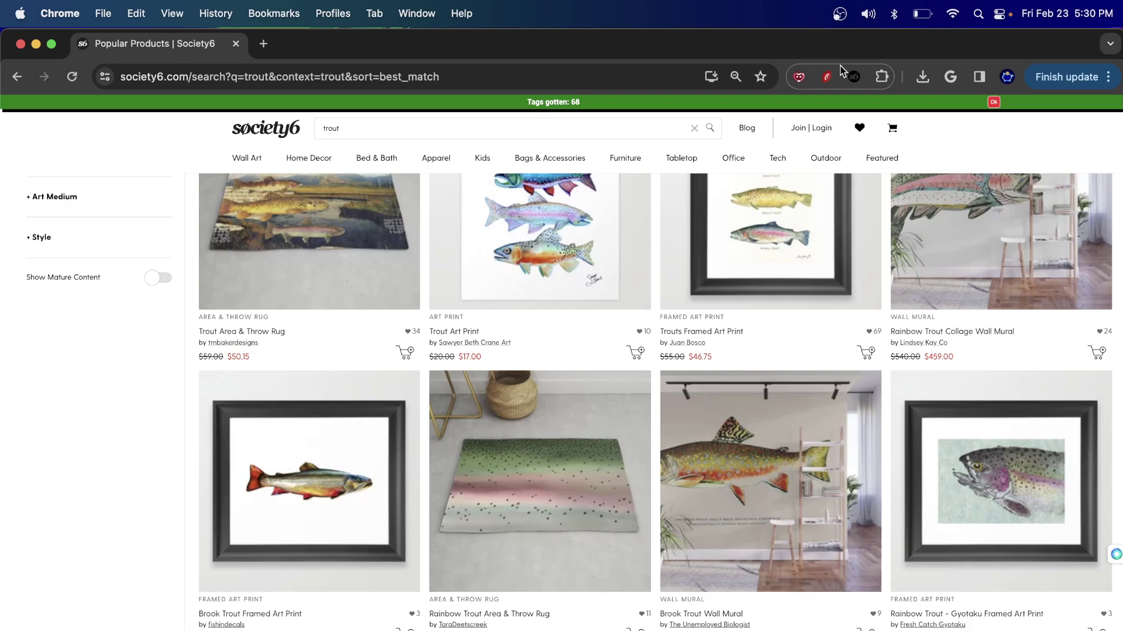
left_click(853, 76)
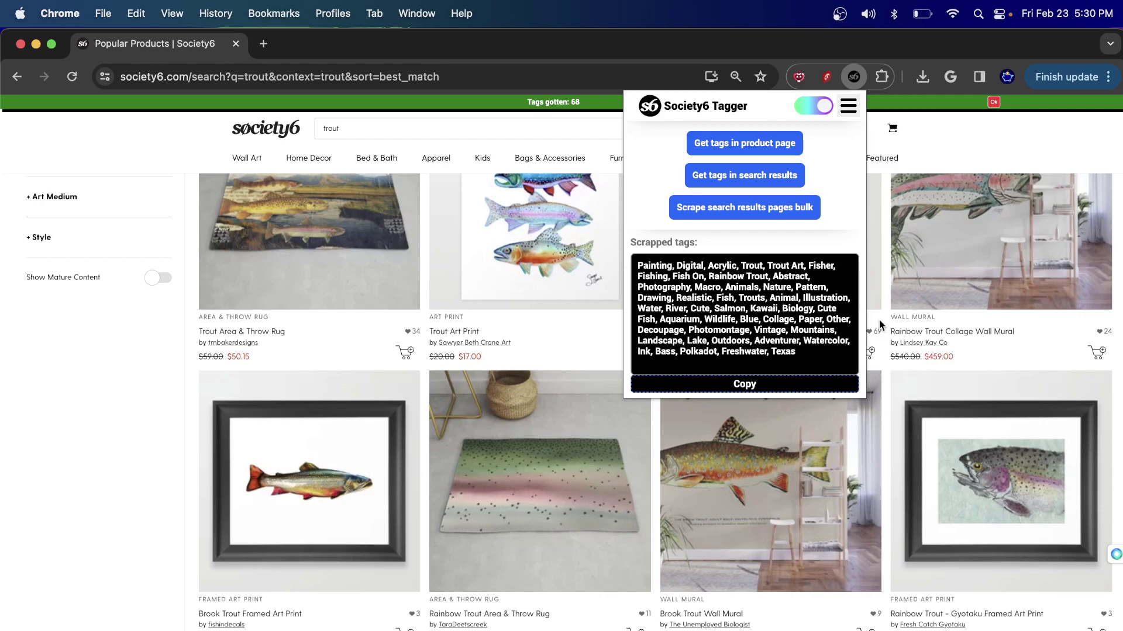
key("super+Tab")
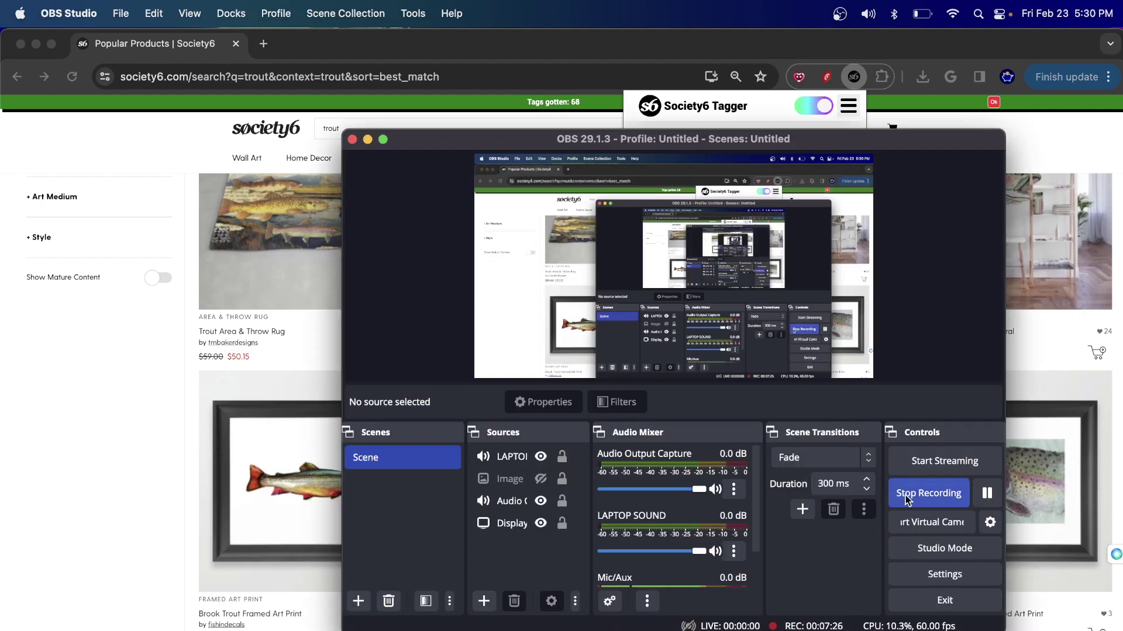